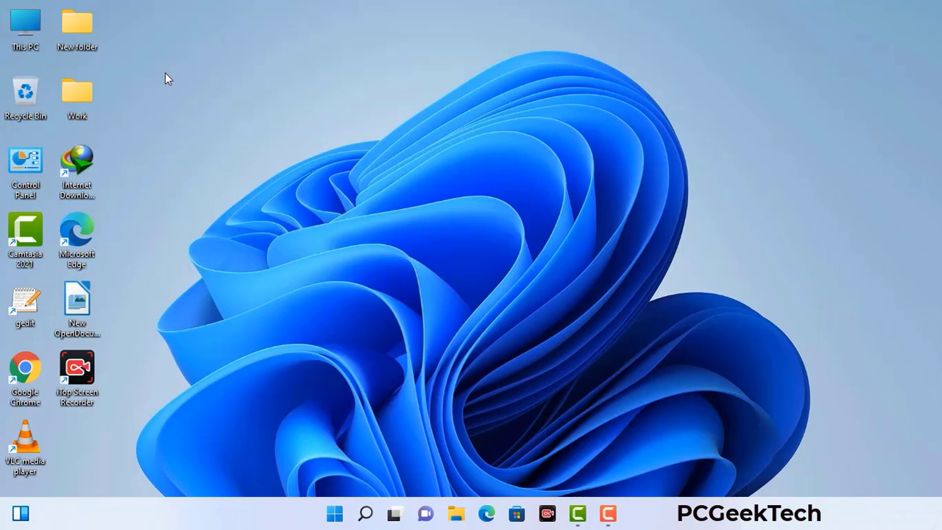
- Launch System Configuration with the msconfig command from the Run box
key("super+r")
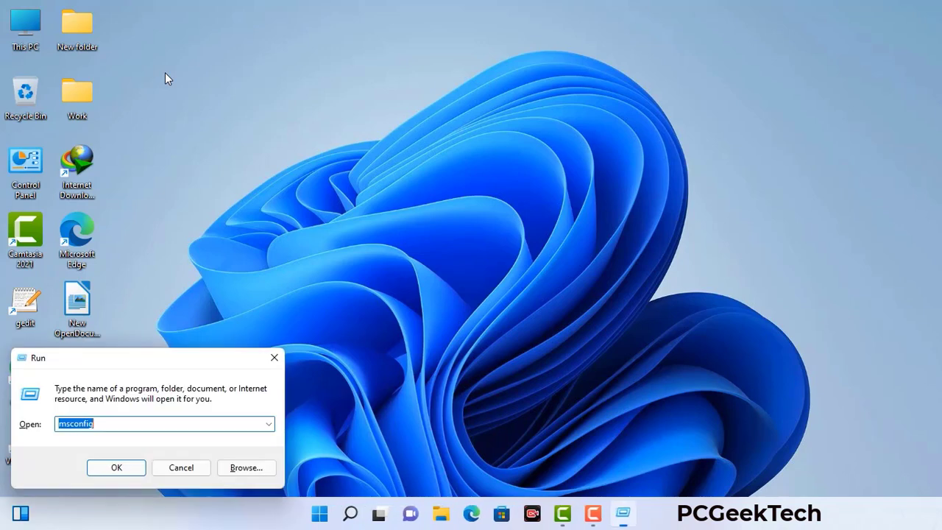
left_click_drag(158, 358, 413, 115)
left_click(374, 185)
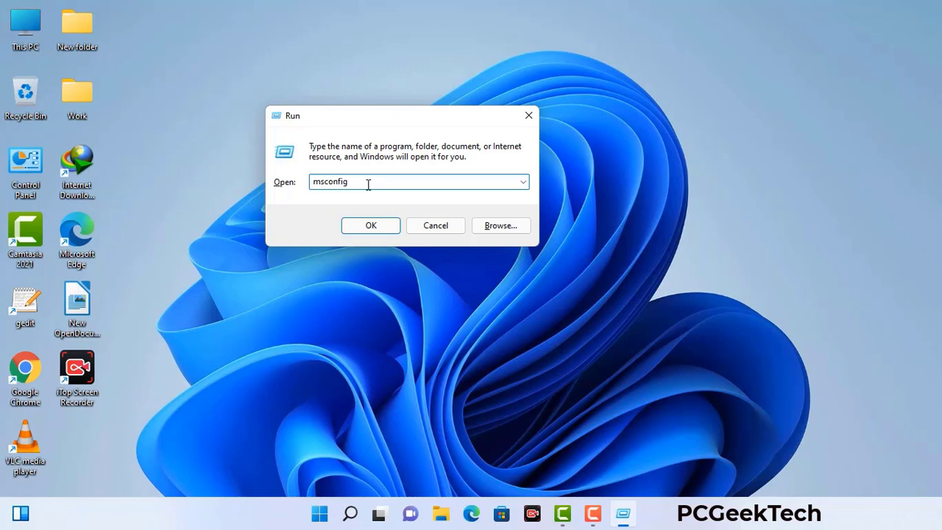
left_click(363, 227)
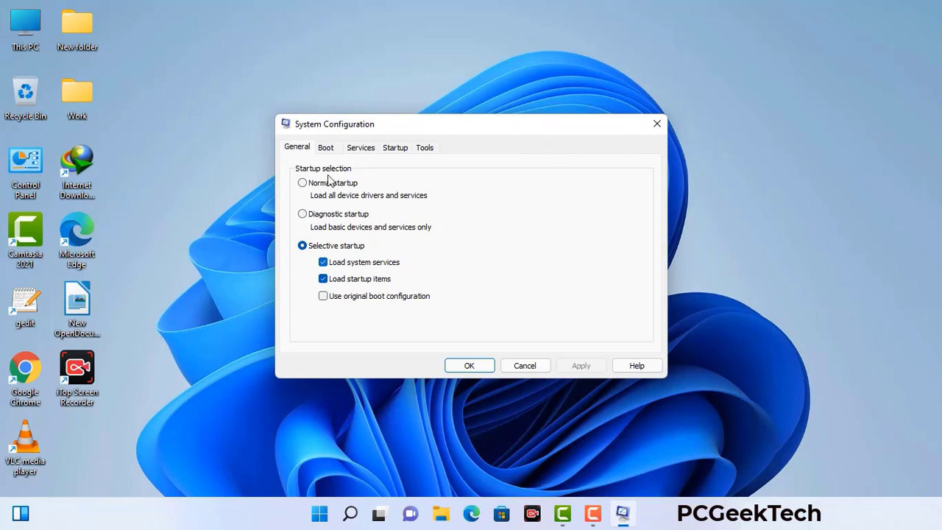
- On the Boot tab, enable Safe boot with the Network option, apply, and restart
left_click(328, 150)
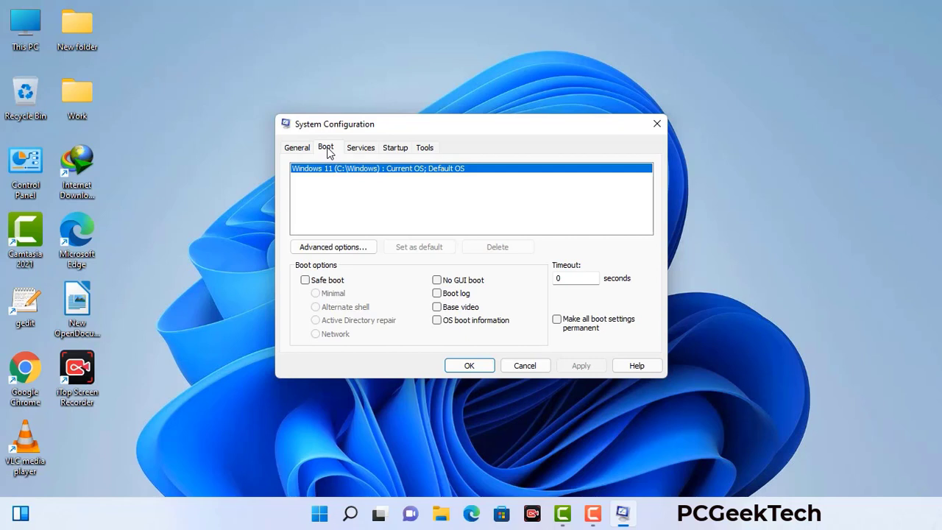
left_click(305, 281)
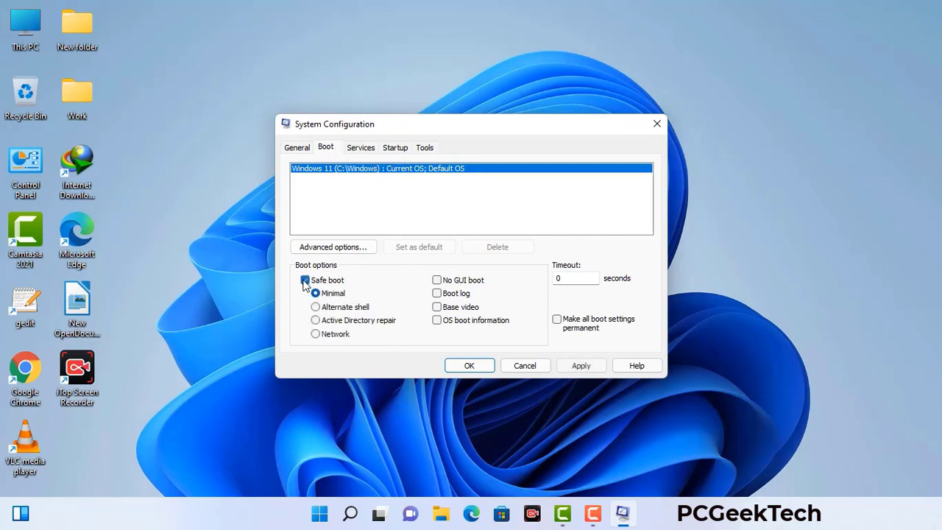
left_click(336, 335)
left_click(580, 366)
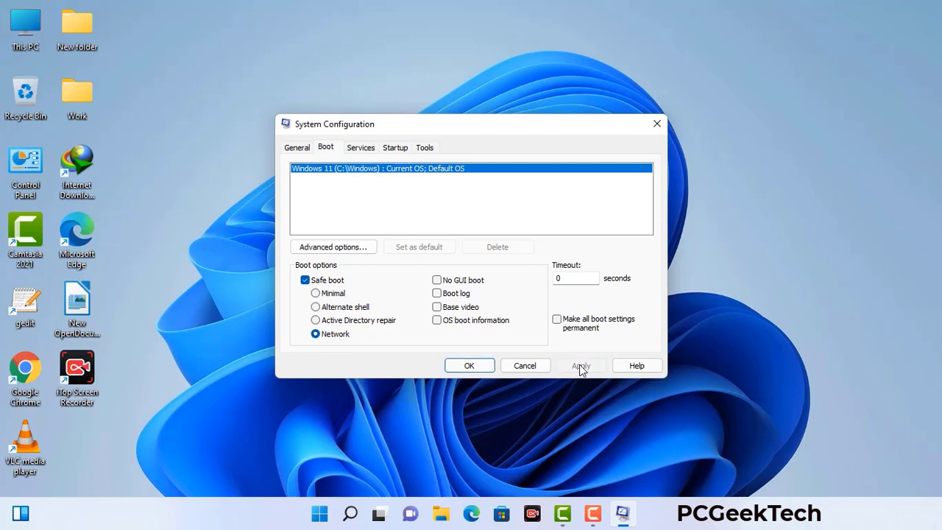
left_click(469, 365)
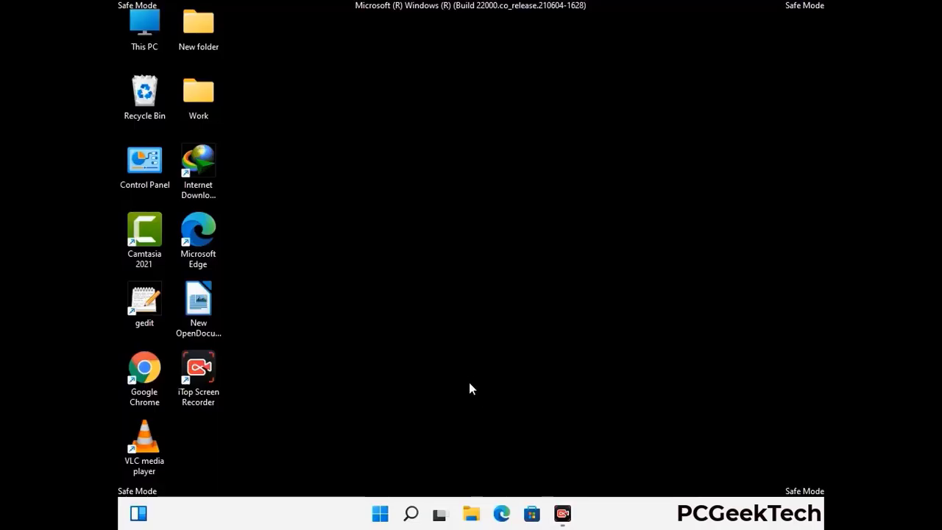
- Set File Explorer Options to 'Show hidden files, folders, and drives', then close Control Panel
double_click(145, 175)
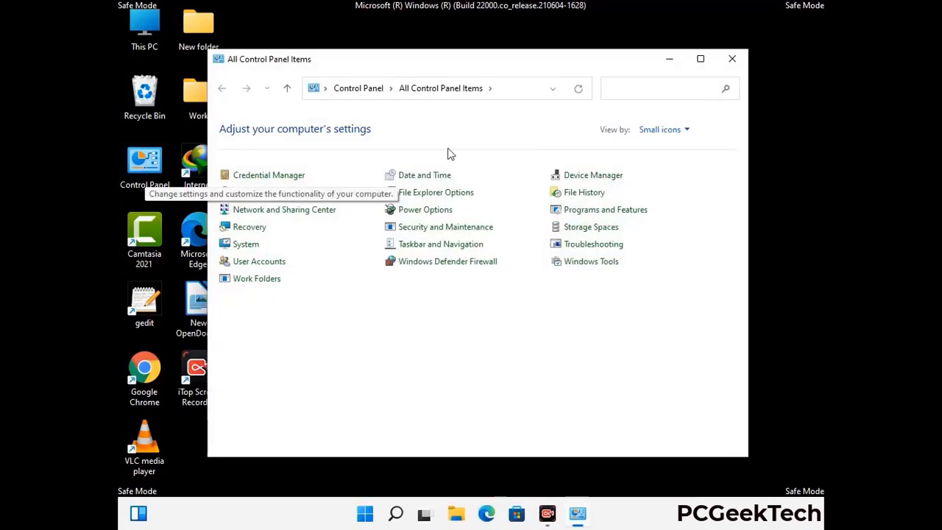
left_click(454, 196)
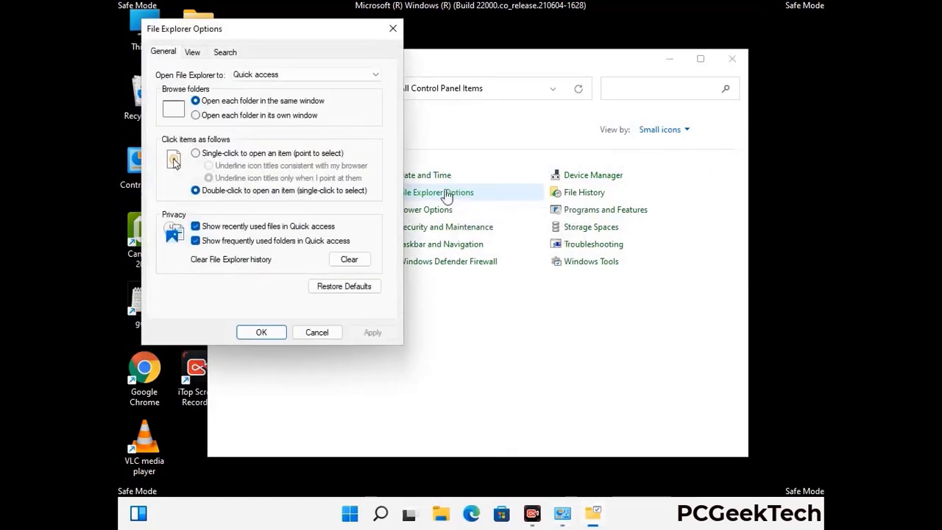
left_click(195, 52)
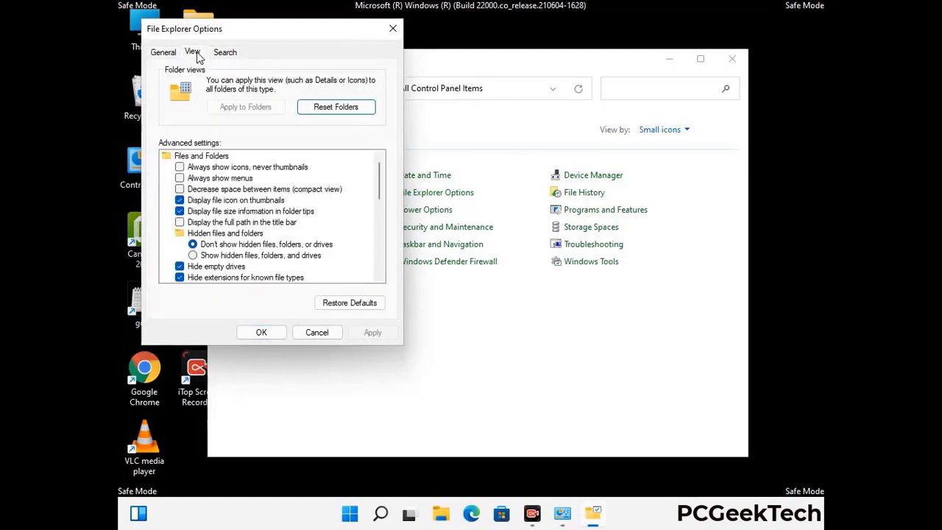
left_click(198, 257)
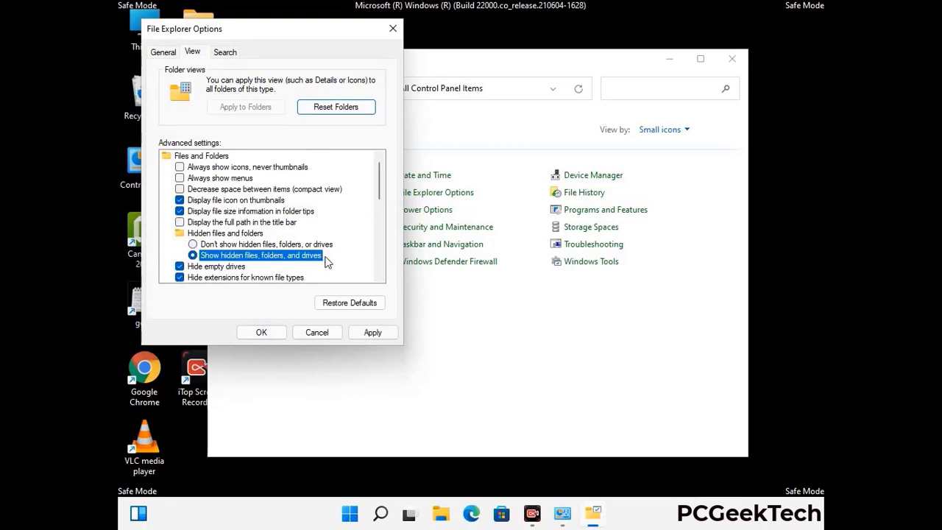
left_click(371, 333)
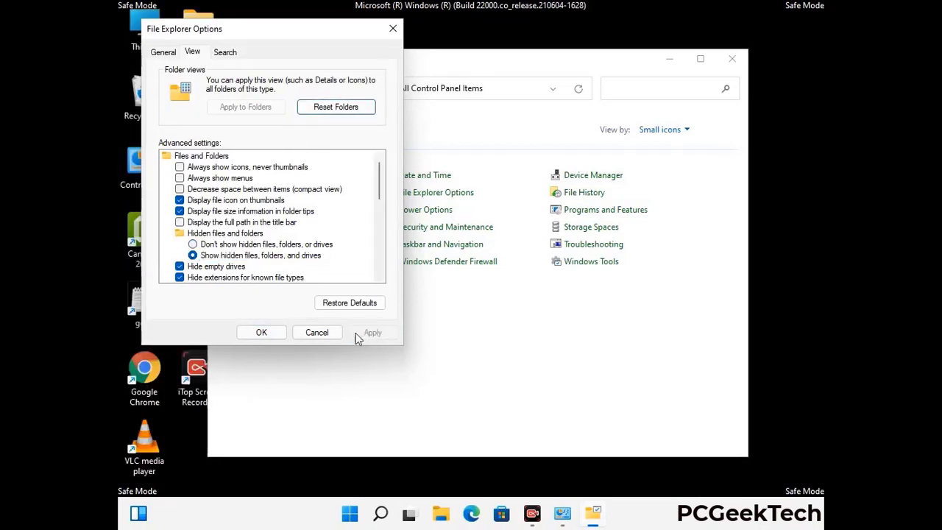
left_click(247, 334)
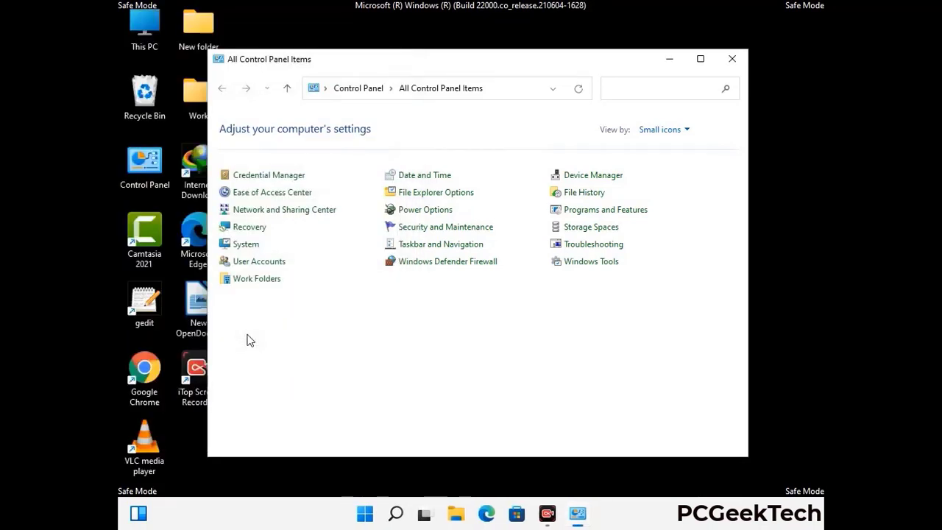
left_click(733, 59)
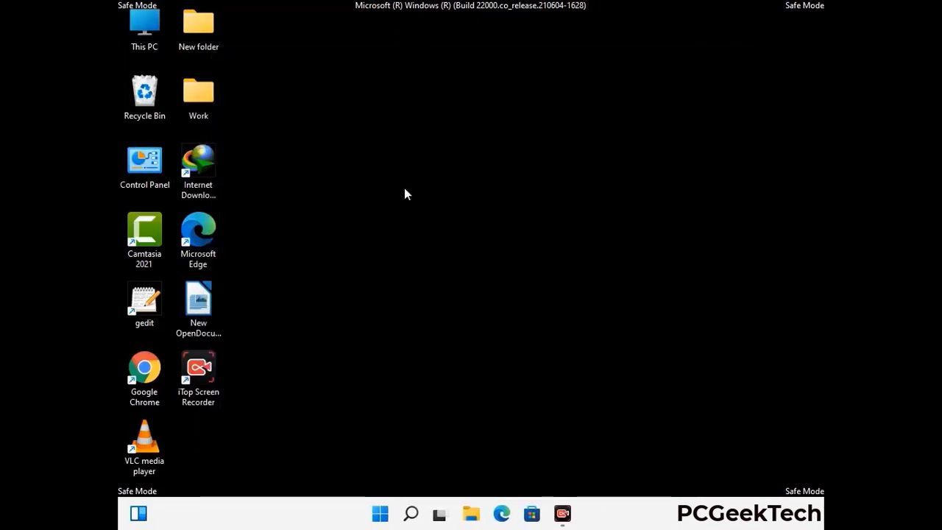
- Browse from This PC into C:\Windows\System32
double_click(140, 45)
double_click(412, 322)
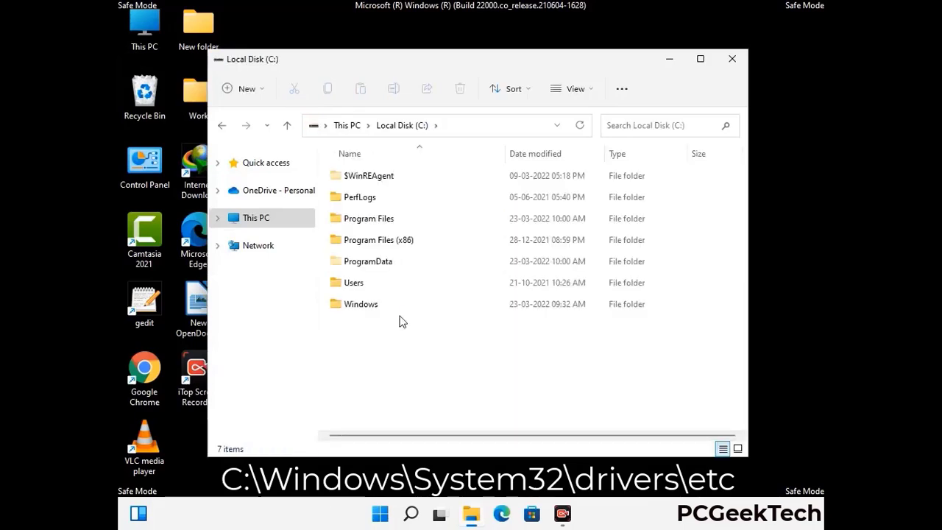
double_click(353, 309)
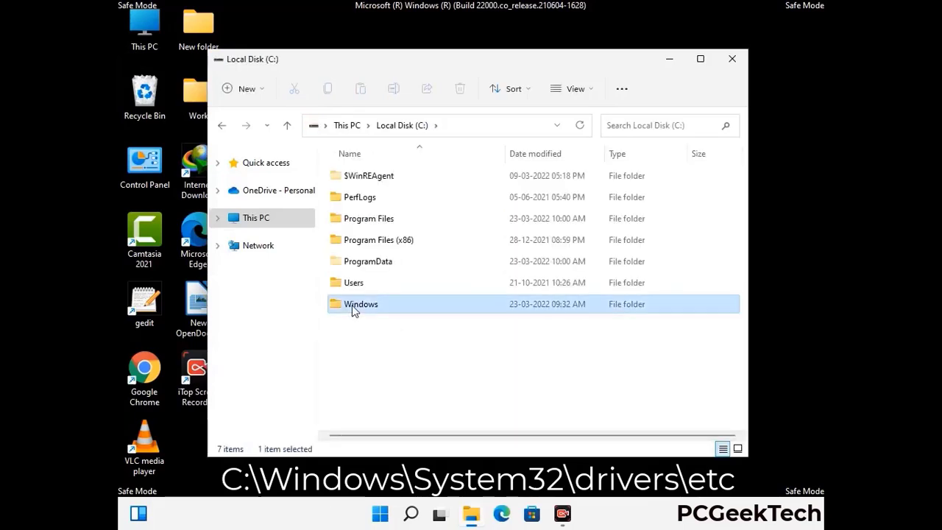
scroll(465, 318, "down", 5)
scroll(465, 318, "down", 12)
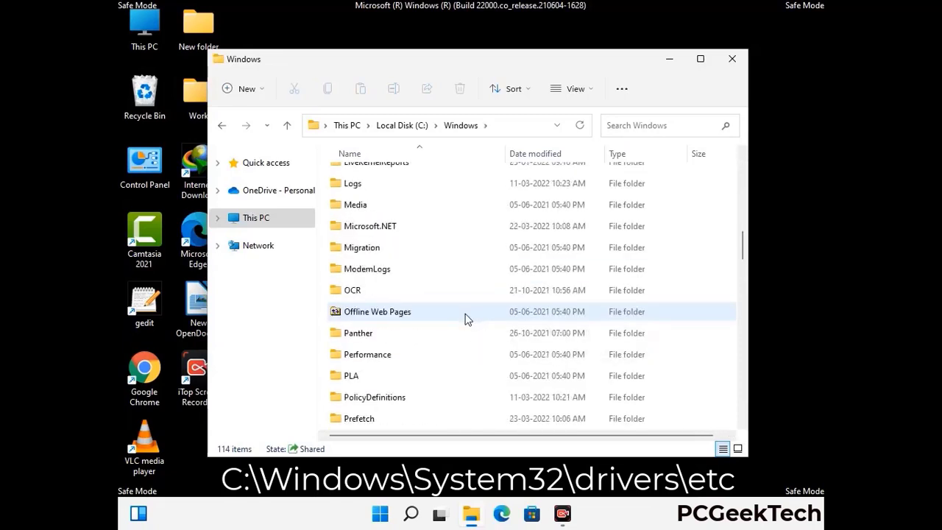
scroll(443, 314, "down", 3)
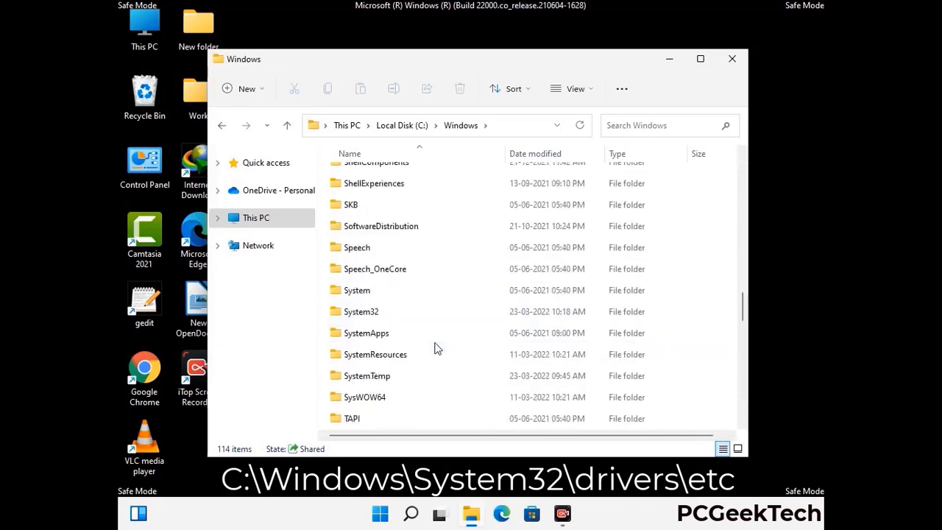
double_click(359, 313)
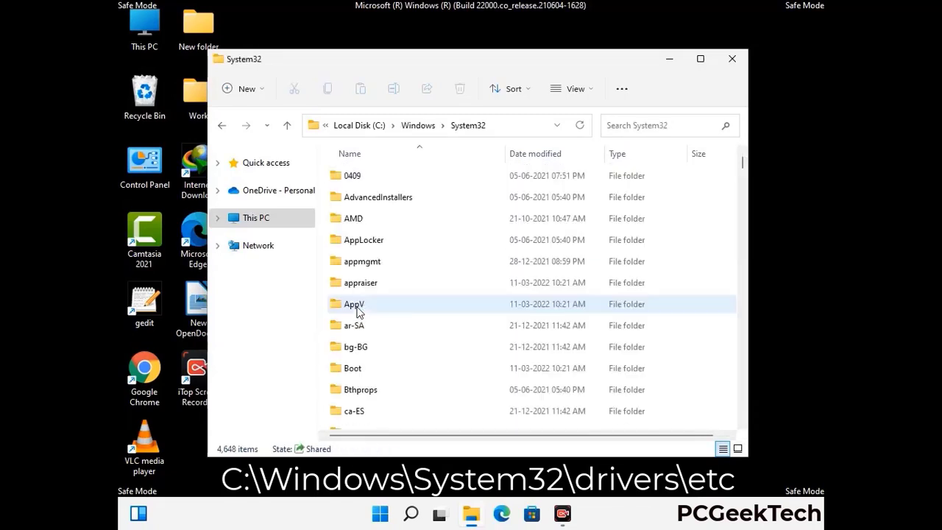
- Continue into drivers\etc and open the hosts file
scroll(405, 317, "down", 5)
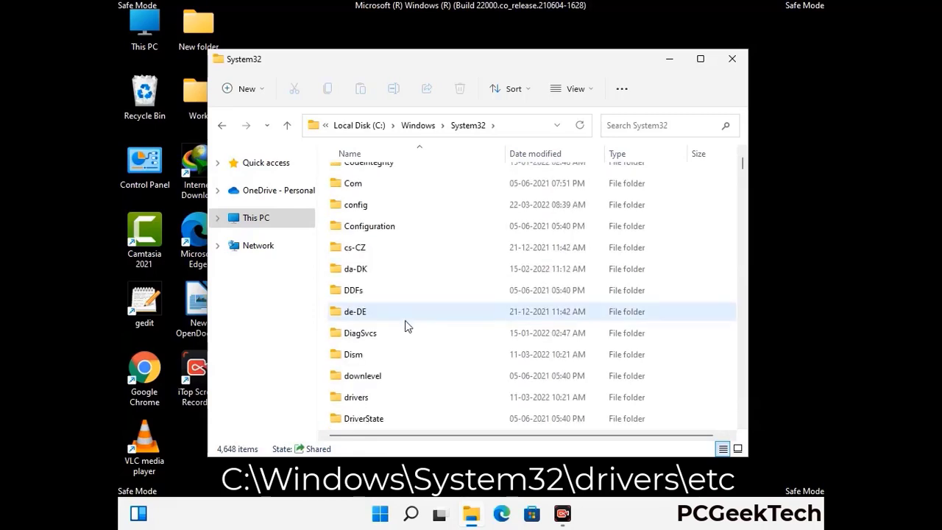
double_click(362, 398)
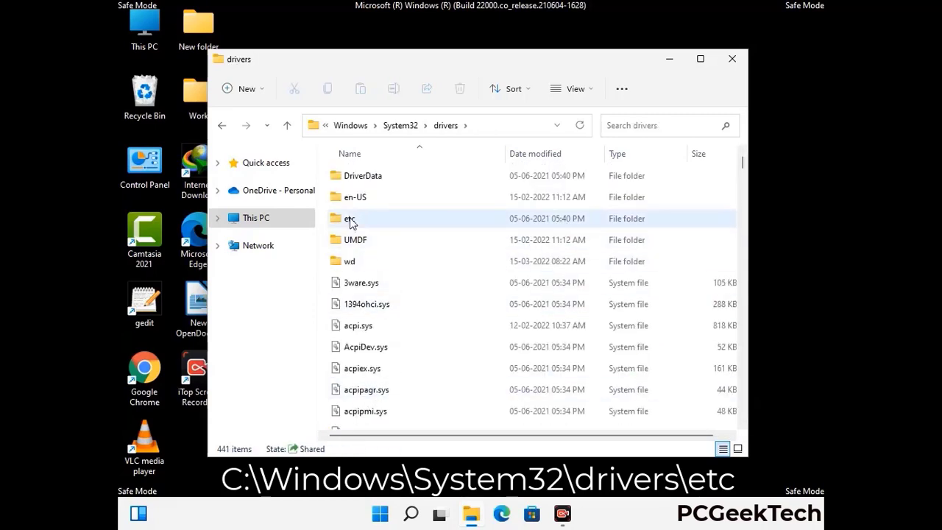
double_click(351, 219)
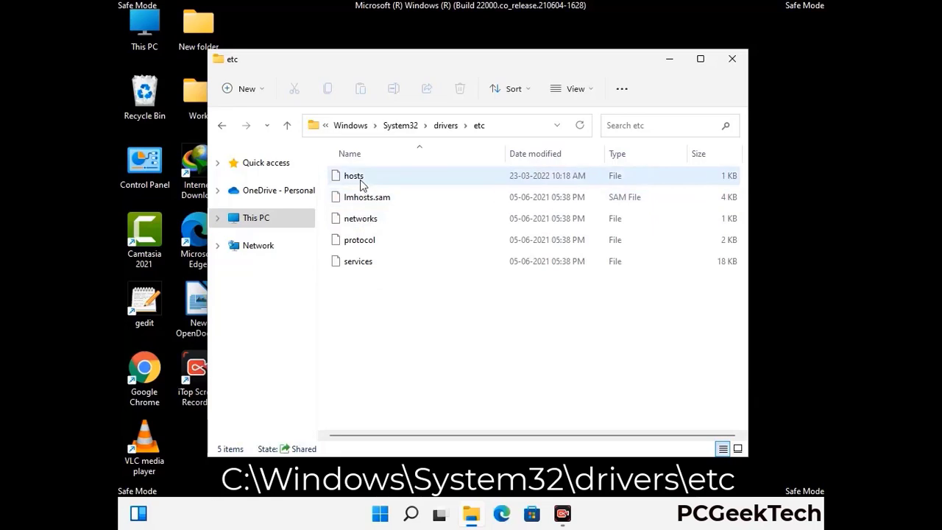
left_click(361, 182)
double_click(361, 183)
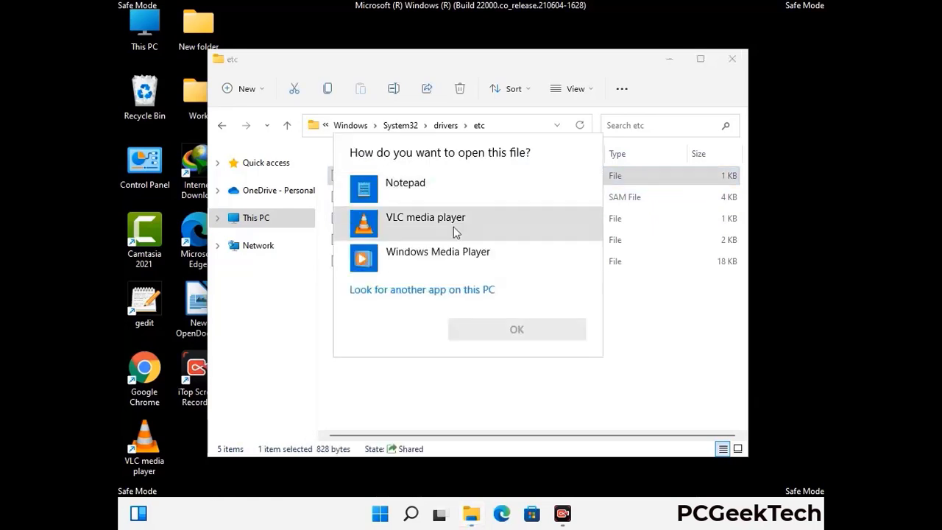
- Choose Notepad as the app for opening the hosts file
left_click(419, 189)
left_click(517, 331)
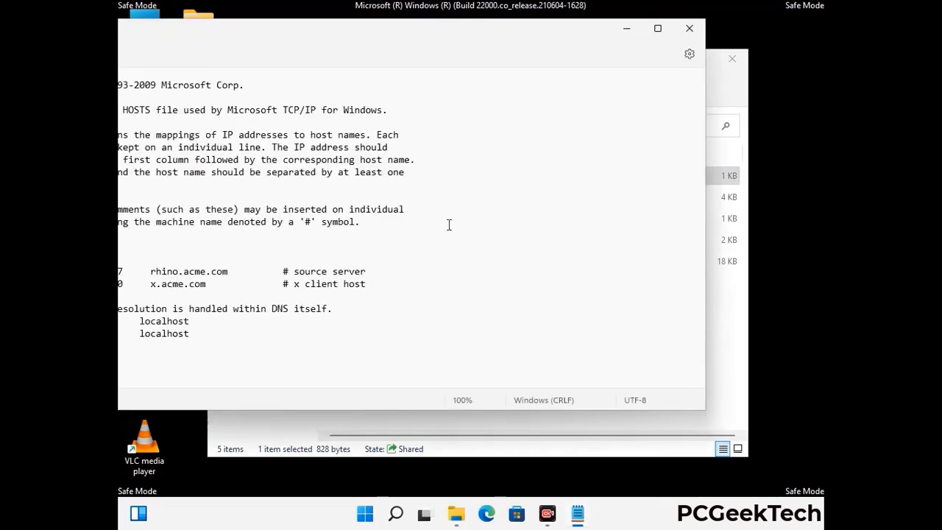
left_click_drag(362, 35, 501, 48)
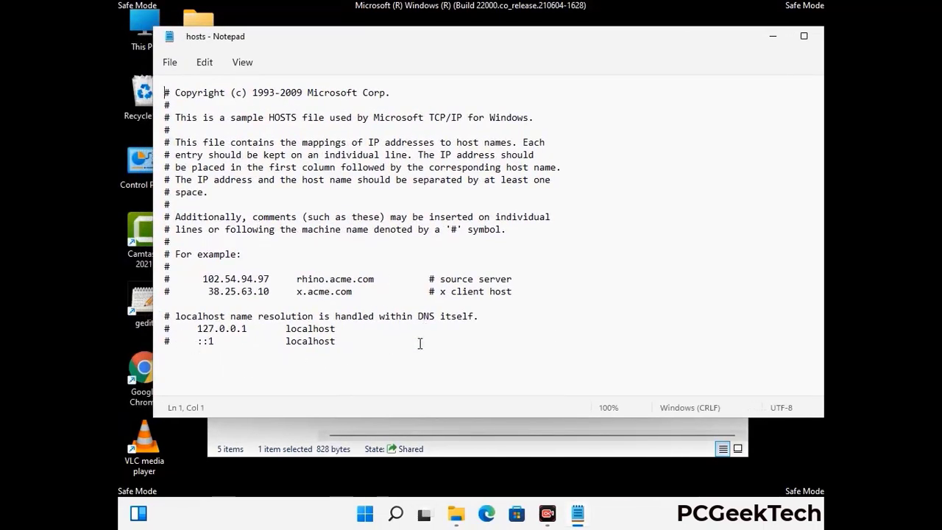
- Append a blank line after the last localhost entry, save hosts, and close Notepad
left_click(350, 342)
key("Return")
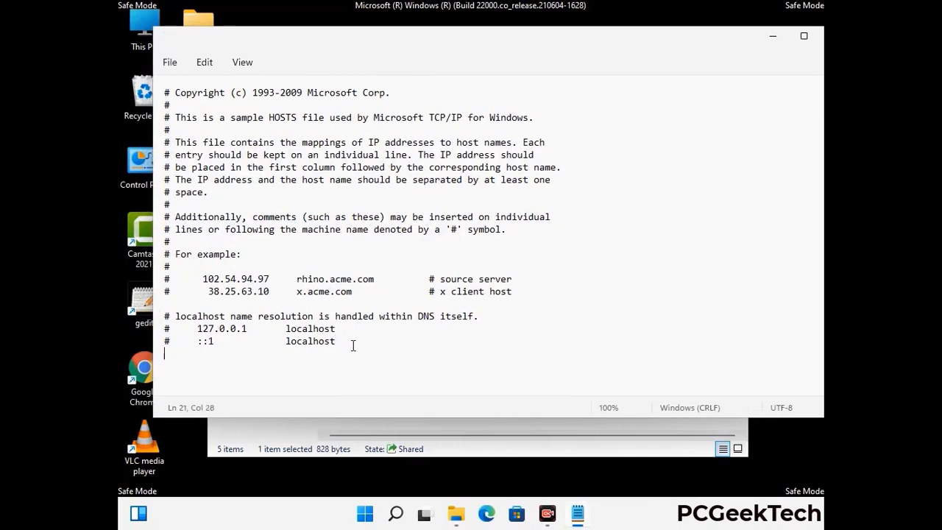
scroll(163, 317, "down", 1)
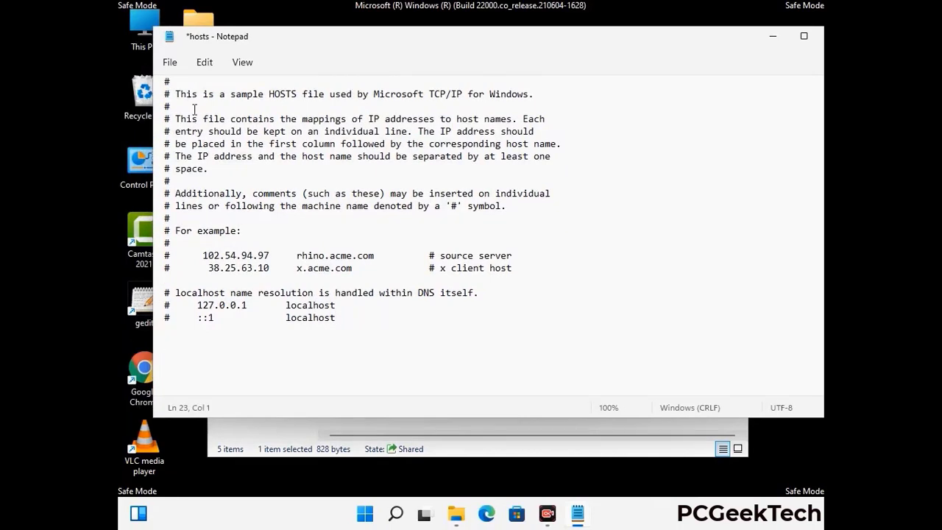
left_click(170, 63)
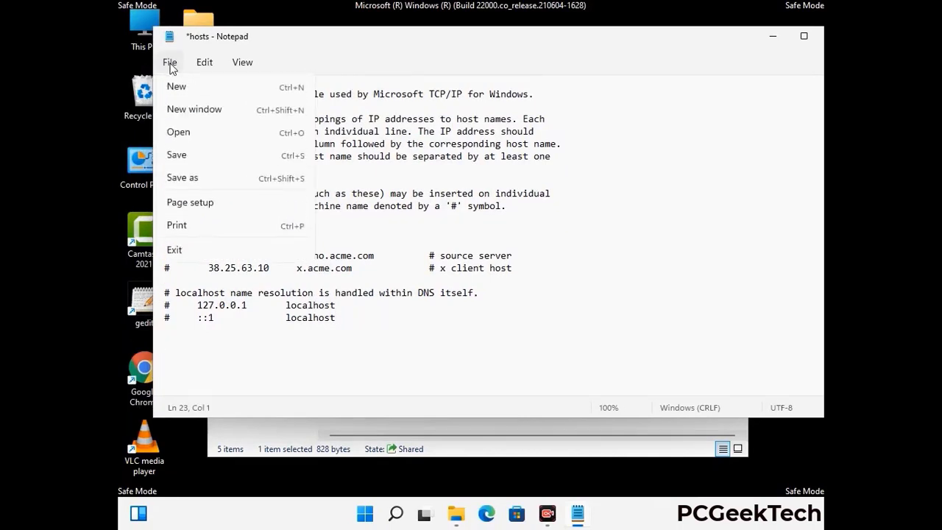
left_click(177, 156)
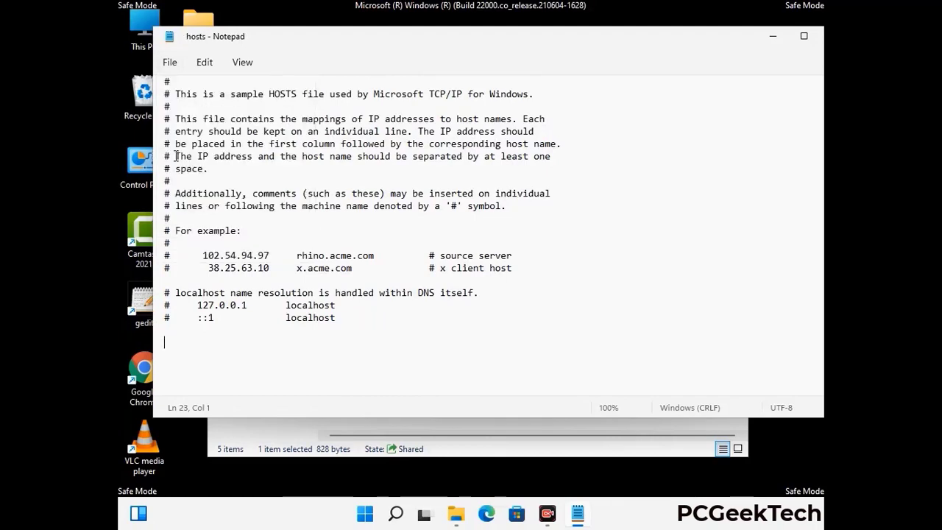
left_click_drag(698, 42, 602, 42)
left_click(727, 41)
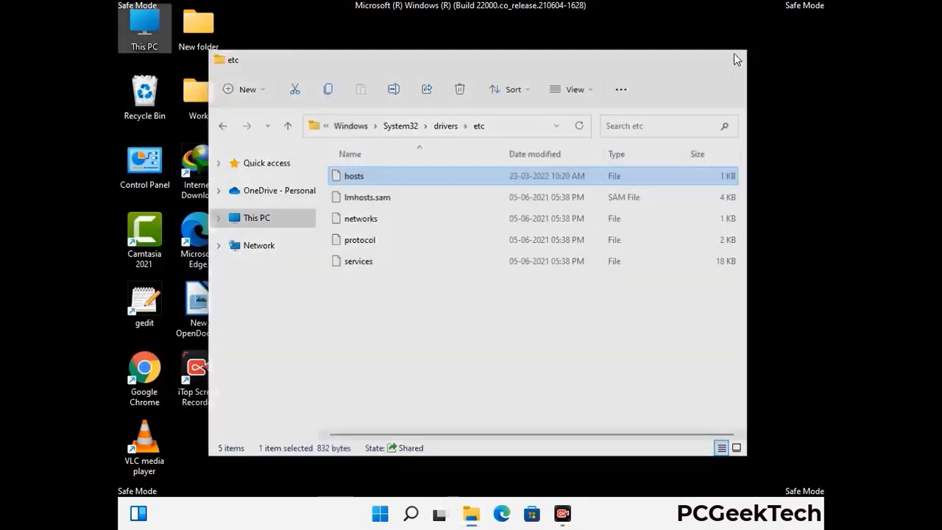
- Close the etc window and open %appdata% from the Run box
left_click(732, 51)
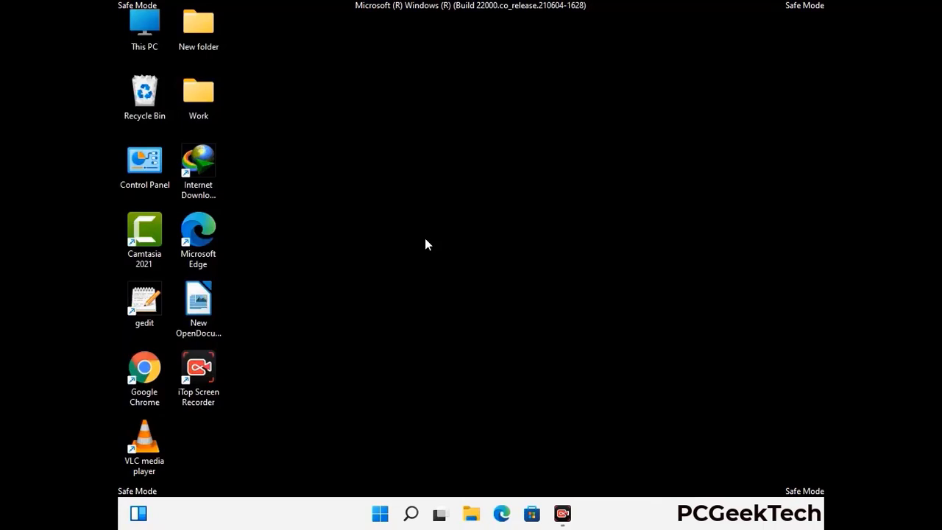
key("super+r")
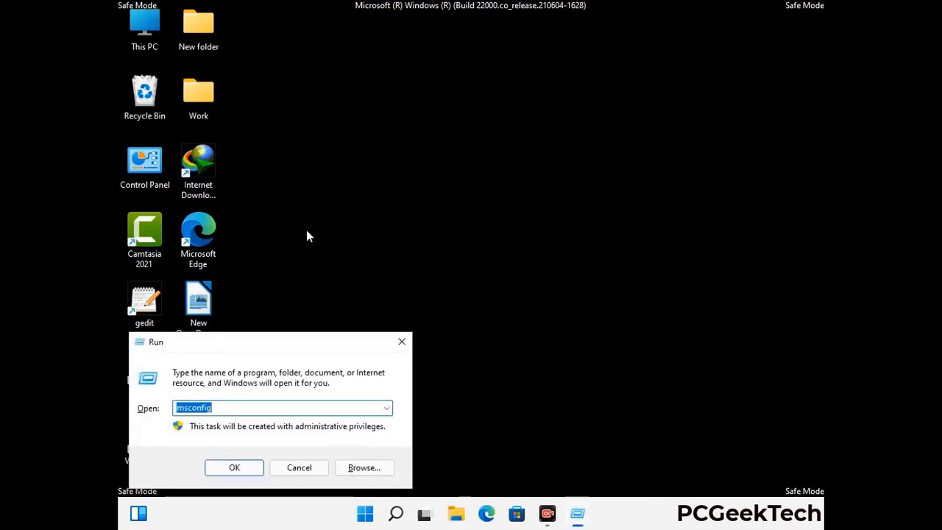
left_click_drag(270, 340, 438, 147)
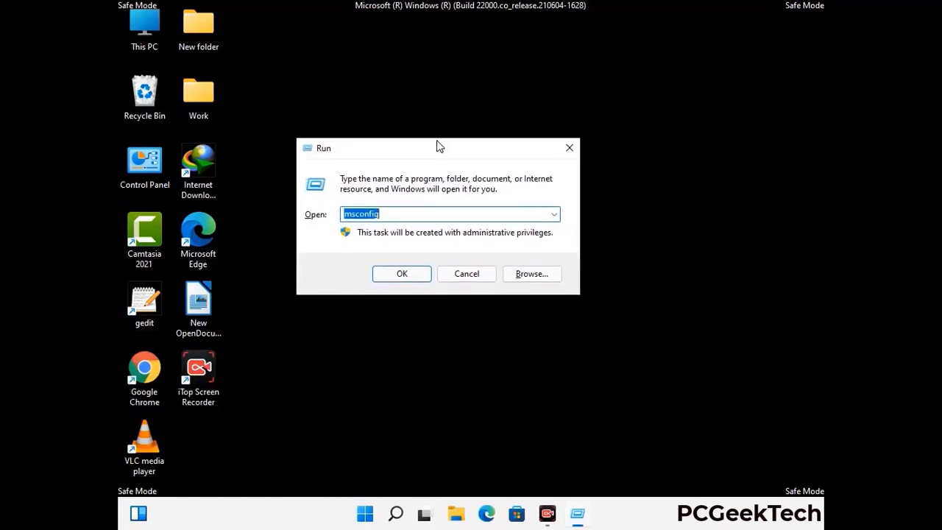
type("%")
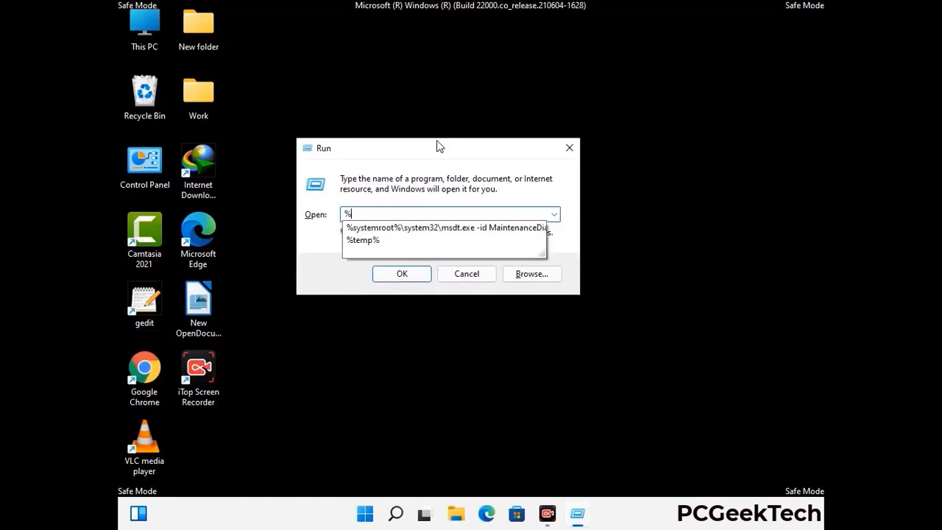
type("appd")
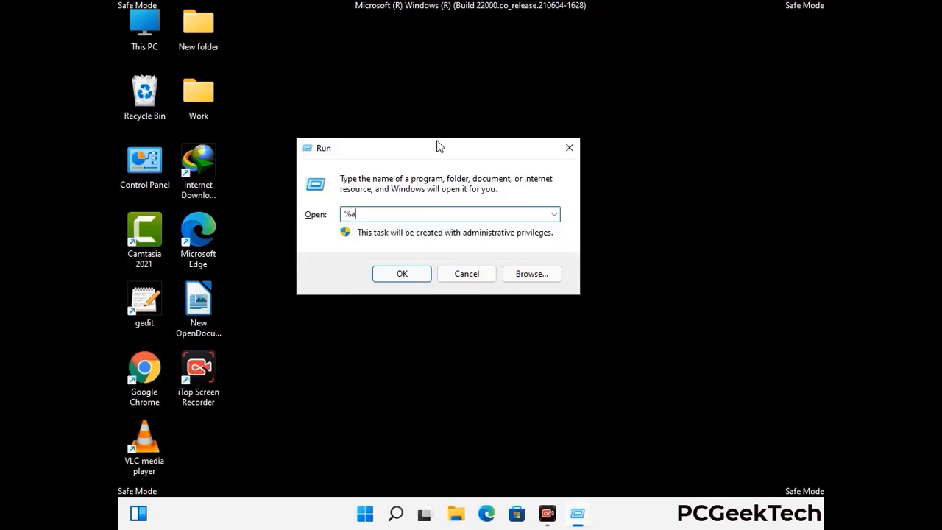
type("ata%")
key("Return")
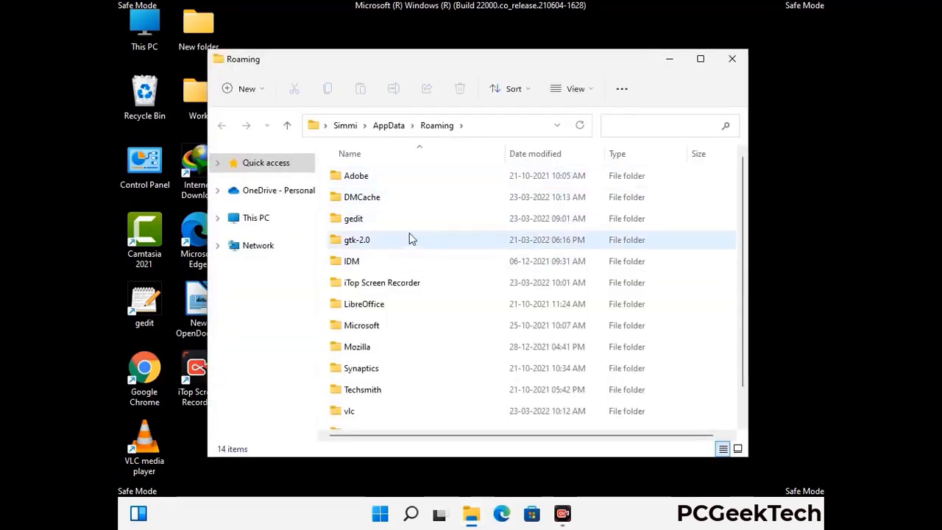
- Delete the Zoom folder from Roaming and close the window
scroll(442, 262, "down", 1)
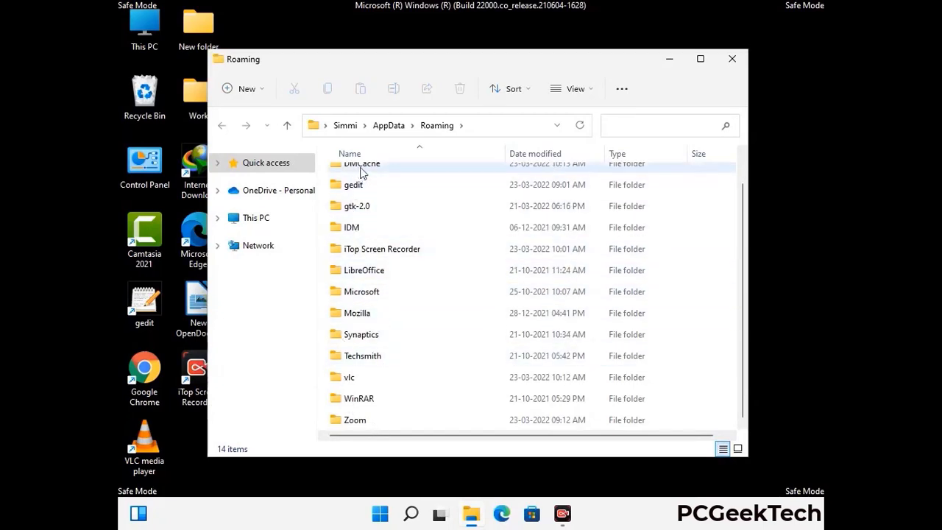
scroll(387, 261, "up", 1)
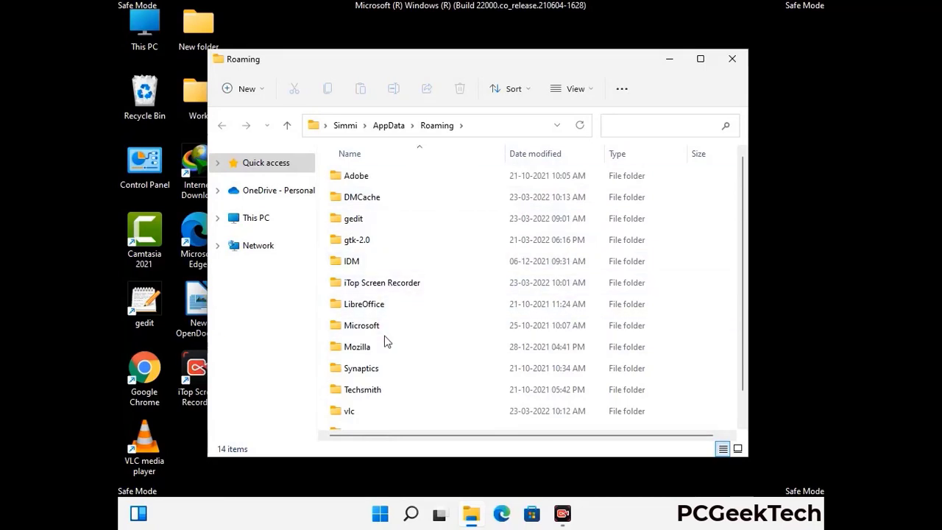
scroll(384, 339, "down", 1)
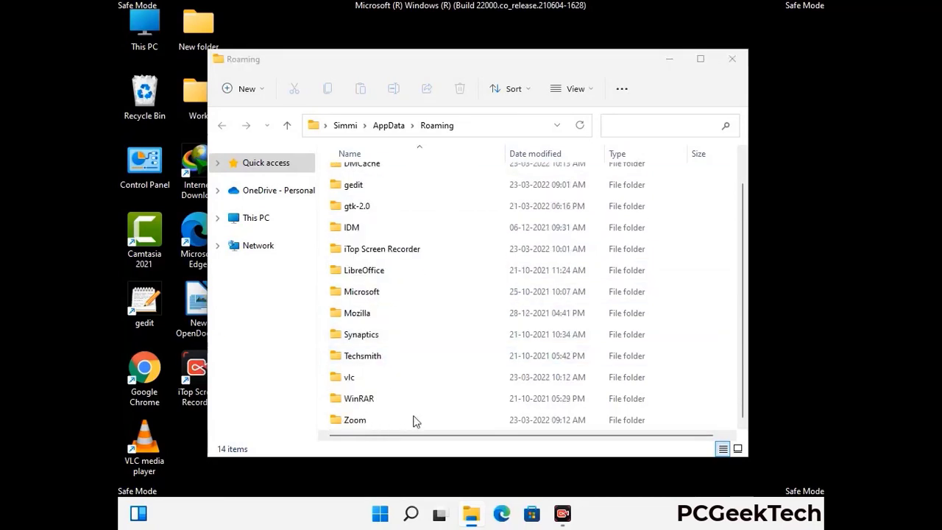
left_click(527, 416)
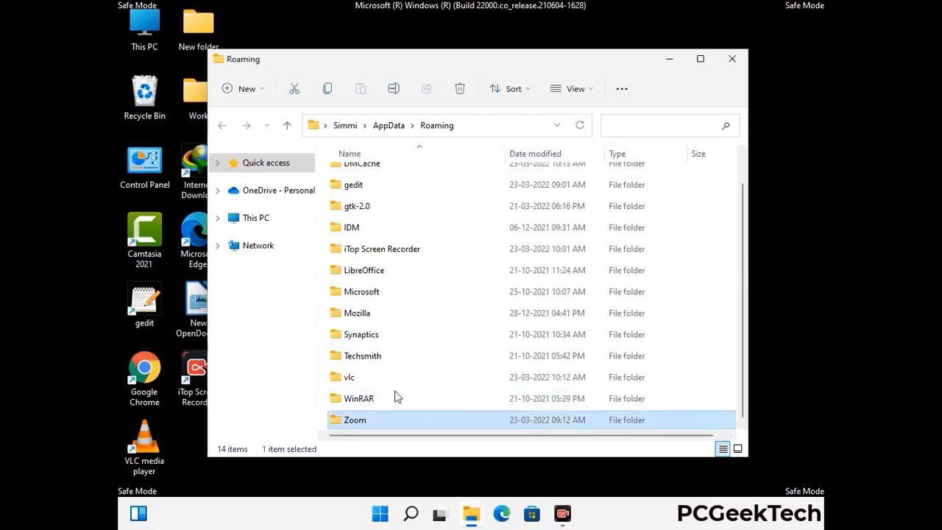
left_click(460, 89)
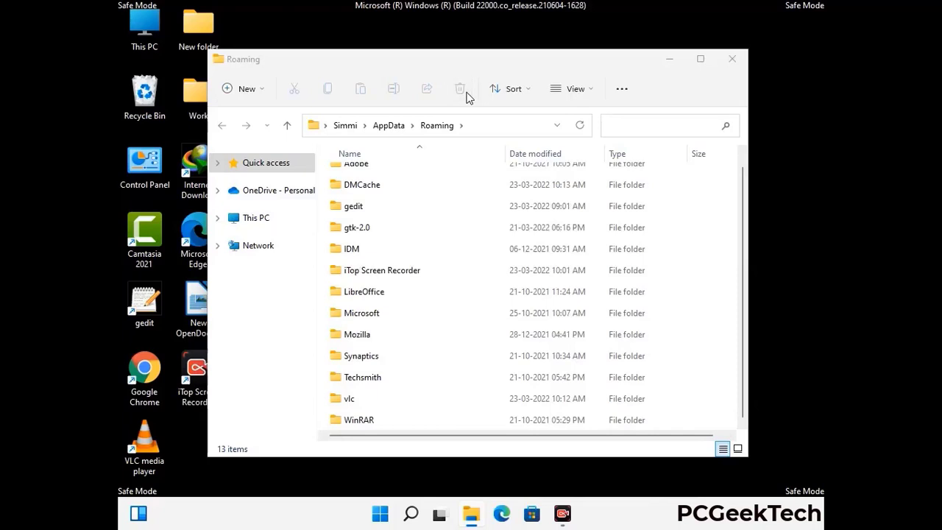
left_click(731, 61)
left_click(731, 61)
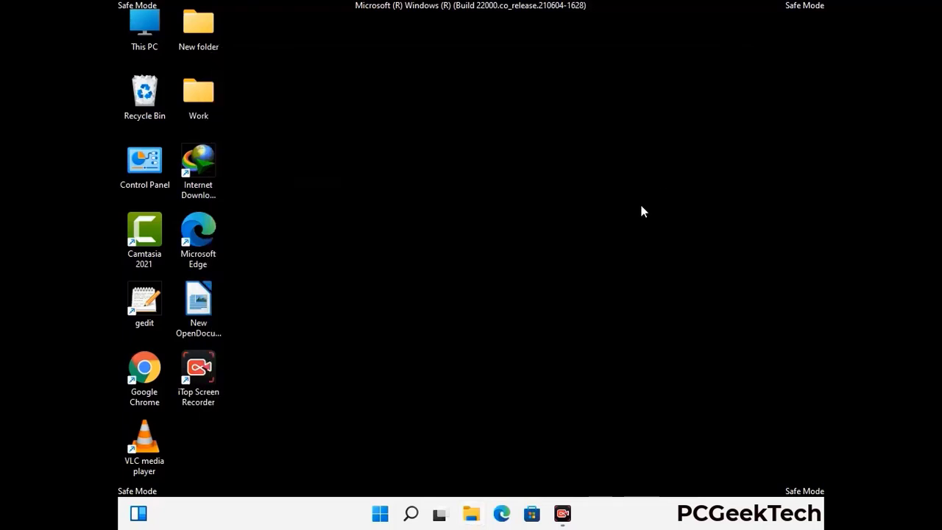
- Open %LocalAppData% from the Run box
key("super+r")
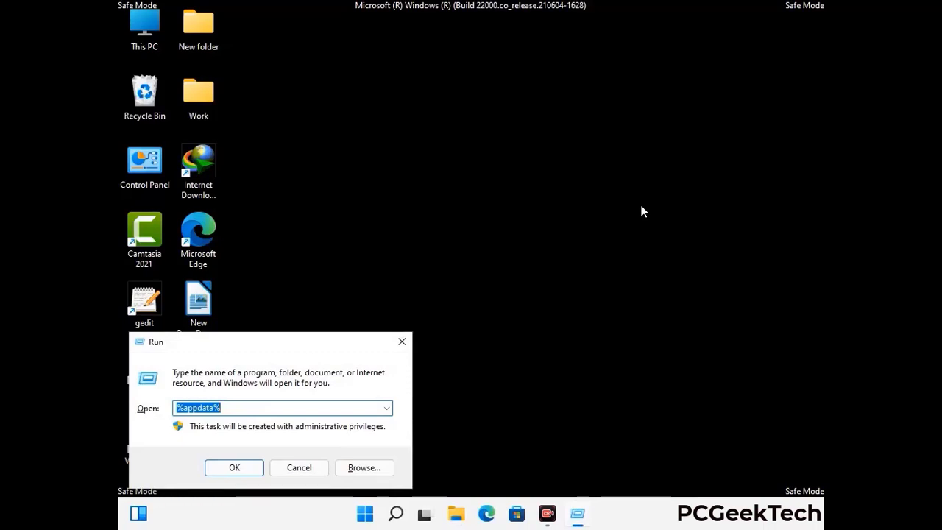
left_click_drag(295, 351, 494, 187)
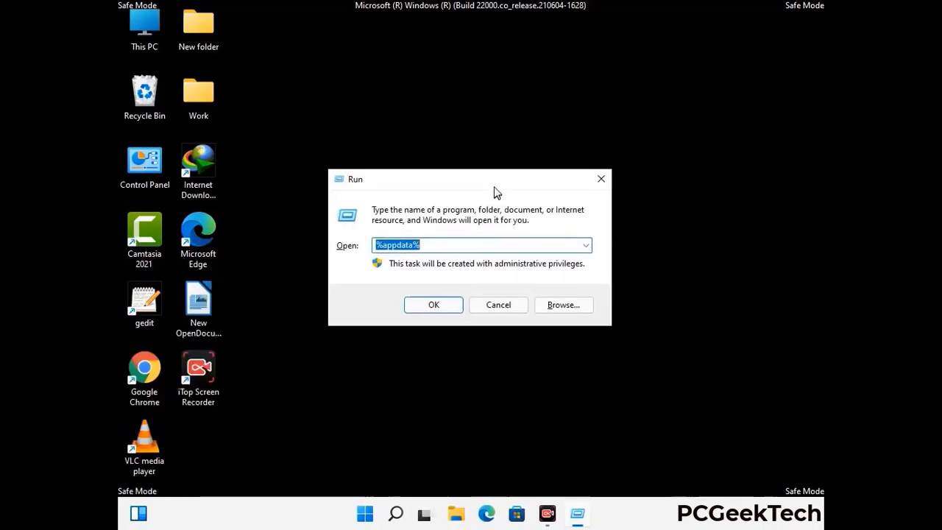
type("%Local")
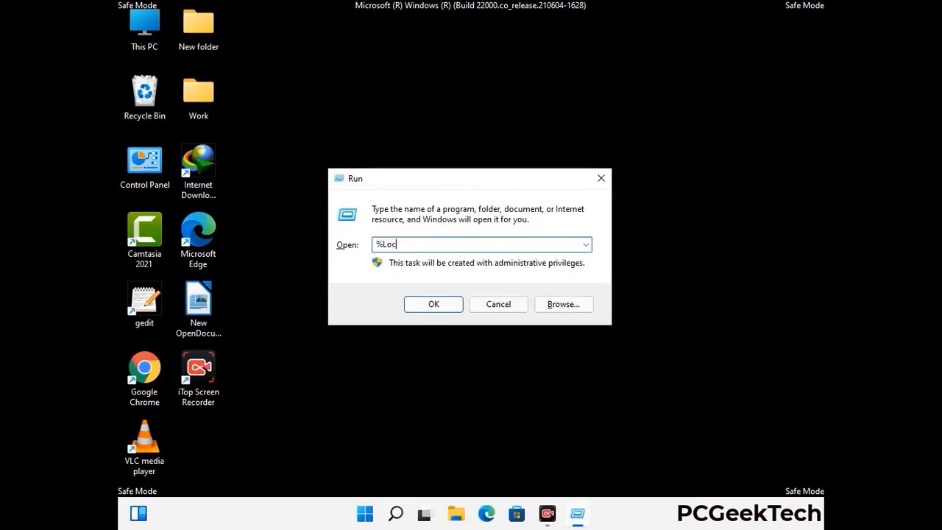
type("AppData%")
key("Return")
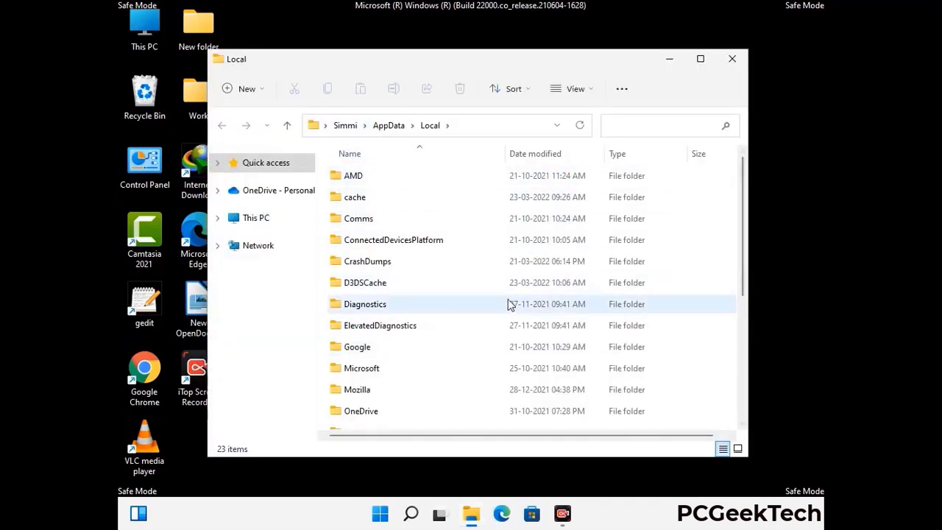
- Delete the Mozilla folder from AppData\Local and close the window
scroll(396, 309, "down", 2)
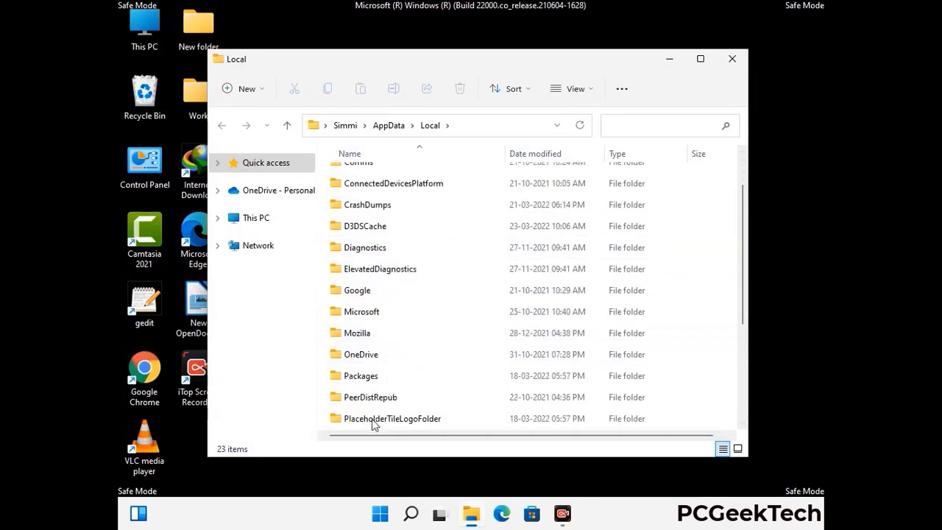
left_click(368, 337)
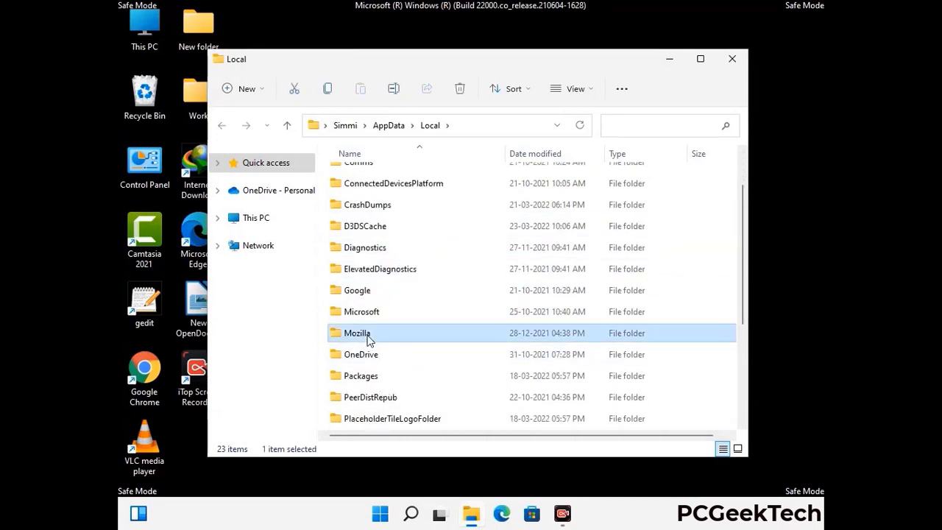
left_click(459, 95)
left_click(459, 89)
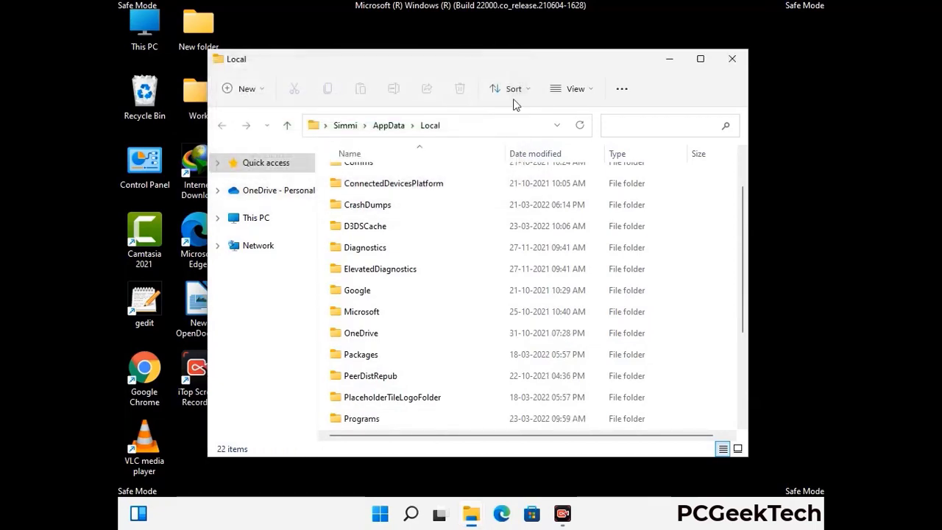
left_click(734, 66)
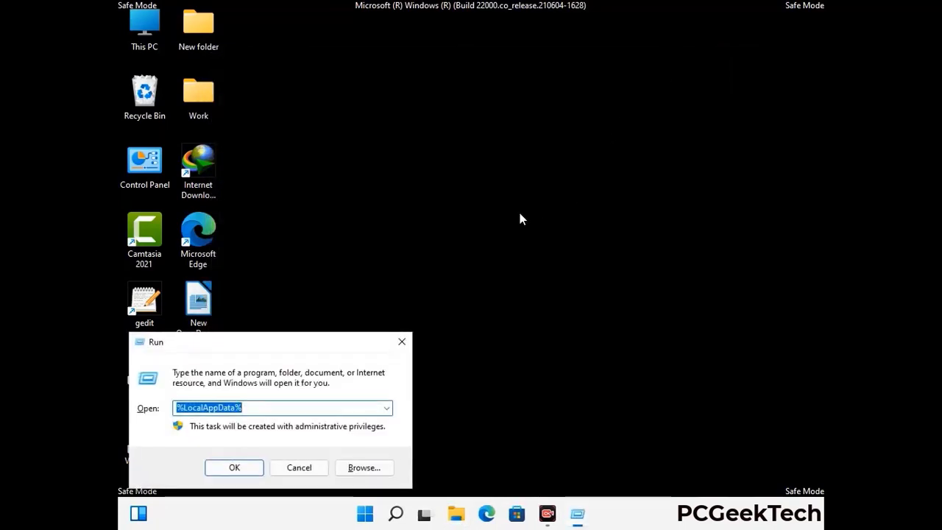
- Open %ProgramData% from the Run box
left_click_drag(240, 348, 431, 195)
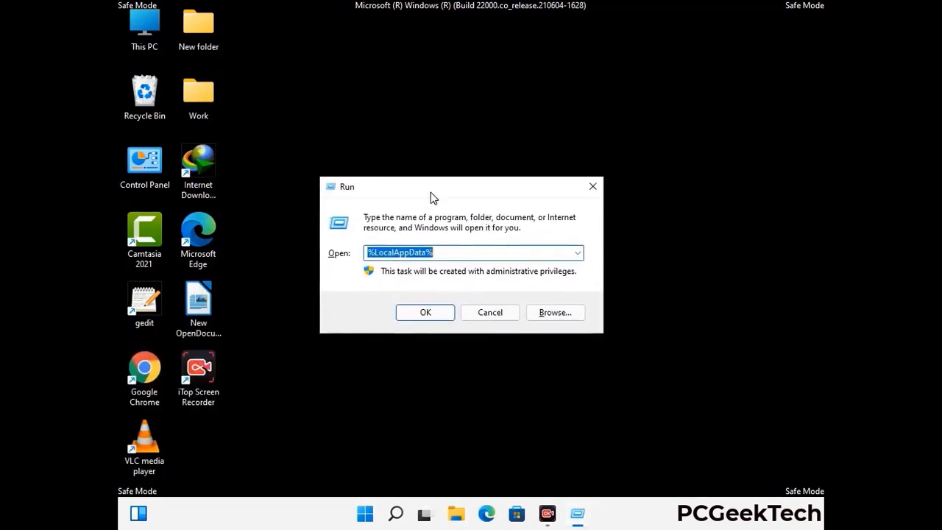
type("%")
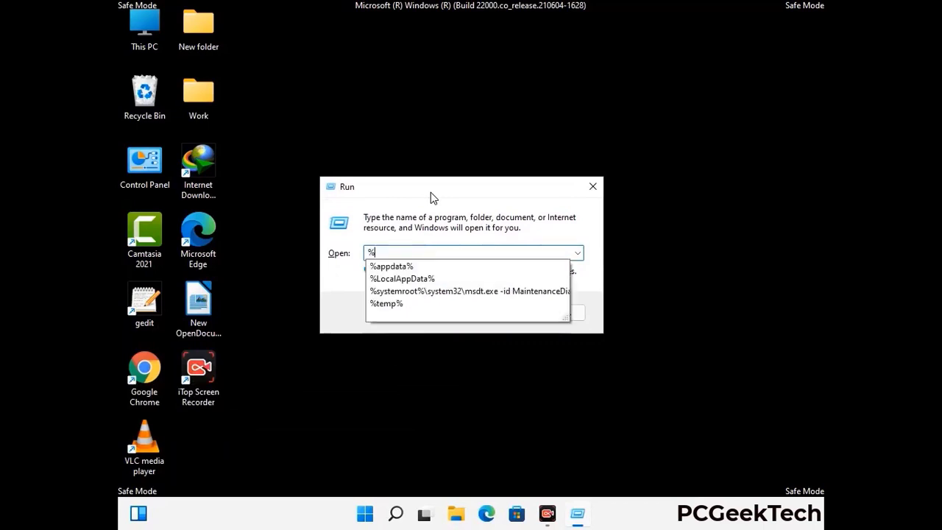
type("Pro")
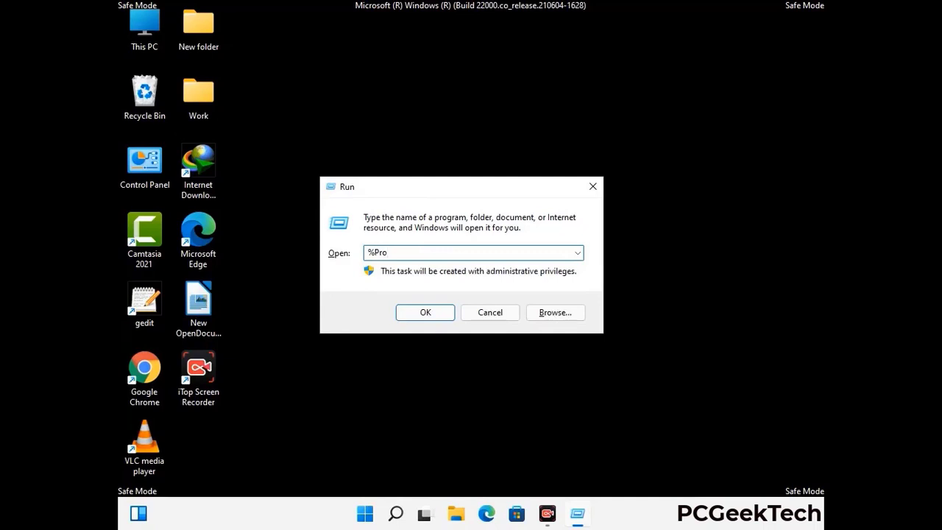
type("gramData%")
key("Return")
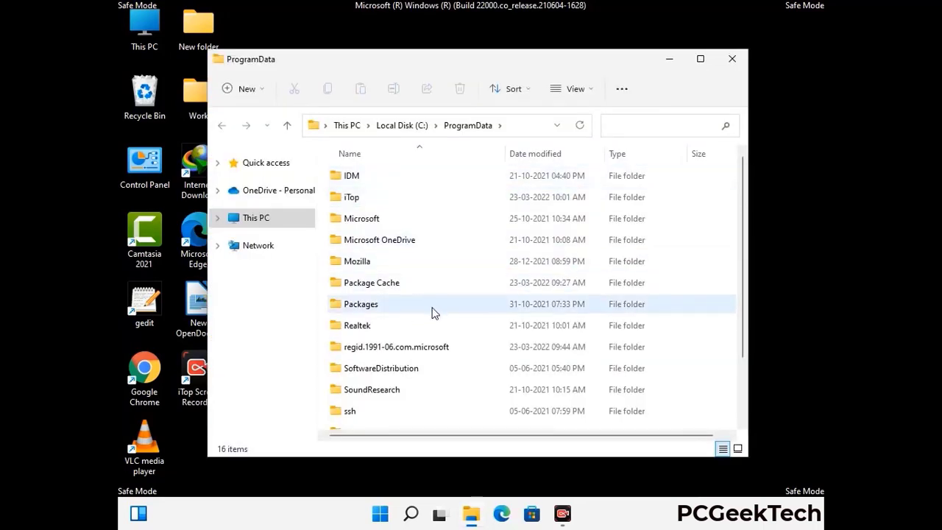
- Delete the Mozilla folder from ProgramData and close the window
scroll(432, 310, "down", 2)
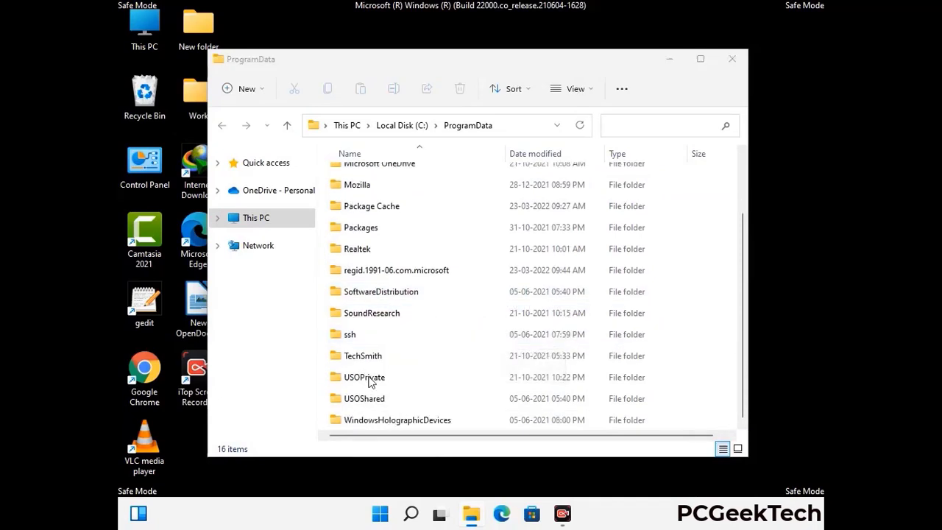
left_click(370, 185)
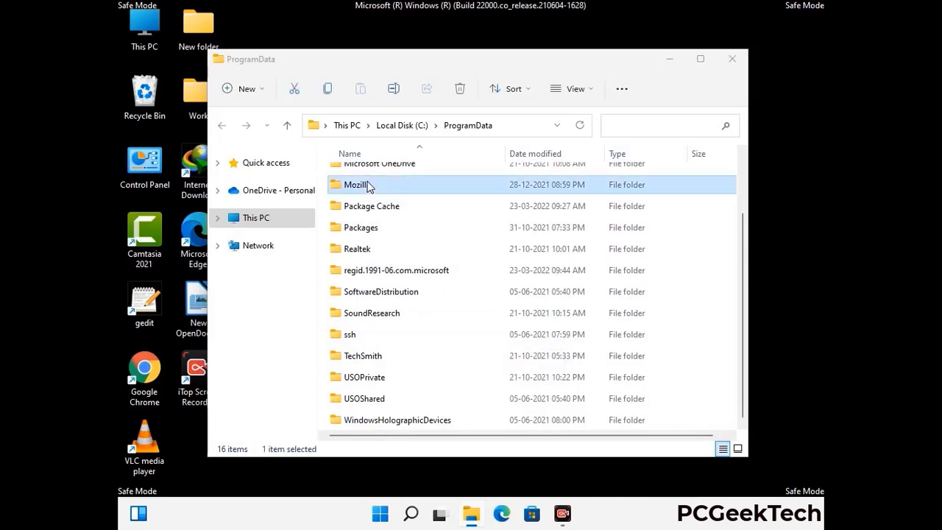
left_click(464, 90)
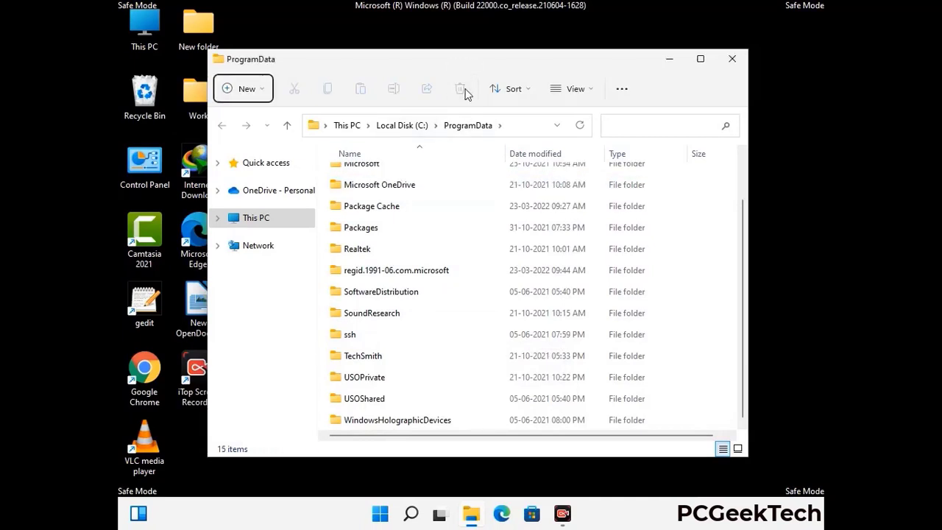
scroll(483, 305, "up", 1)
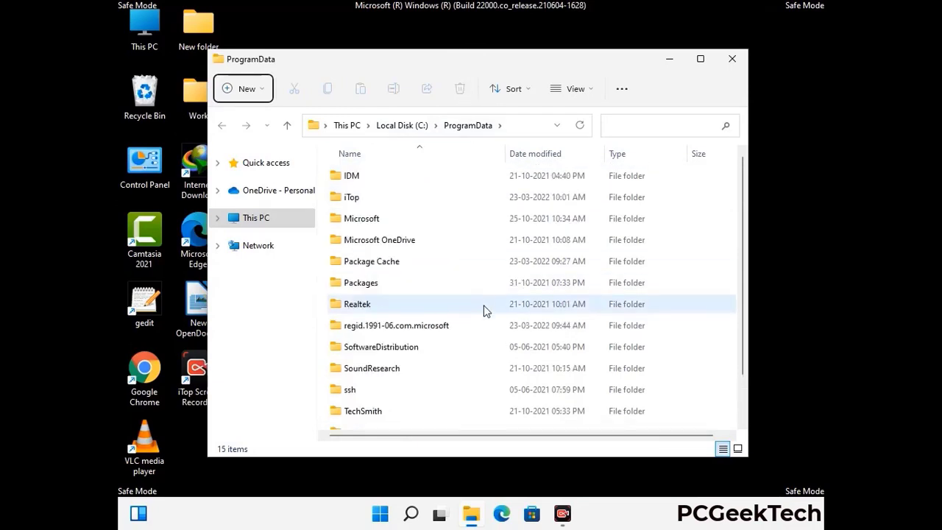
left_click(738, 58)
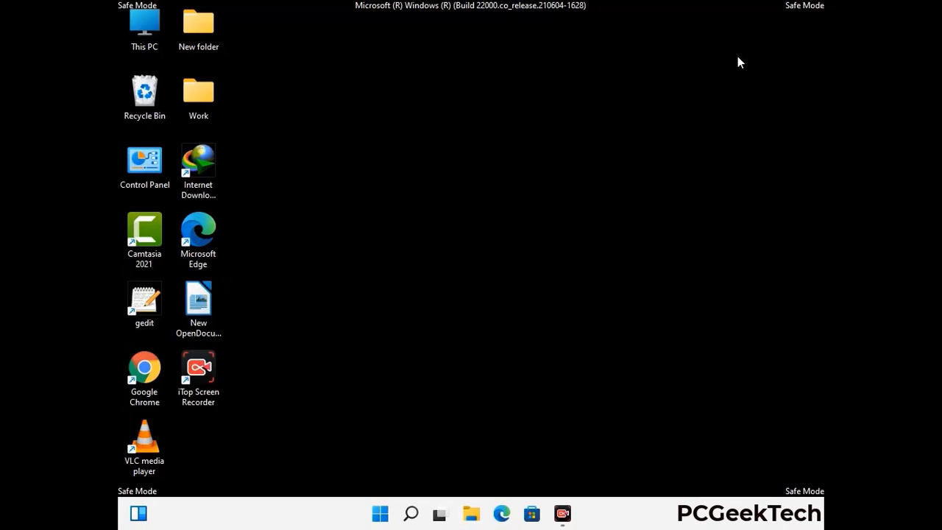
key("super+r")
left_click_drag(307, 343, 492, 191)
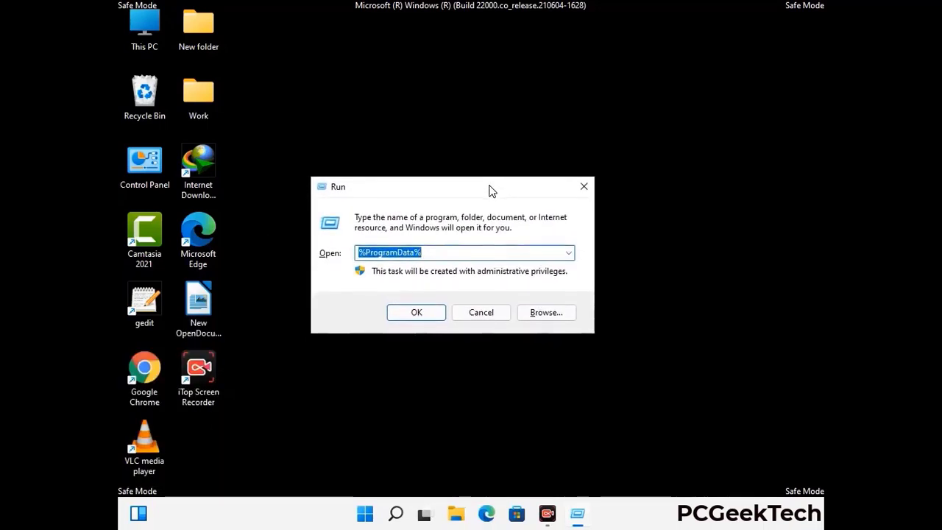
type("%Win")
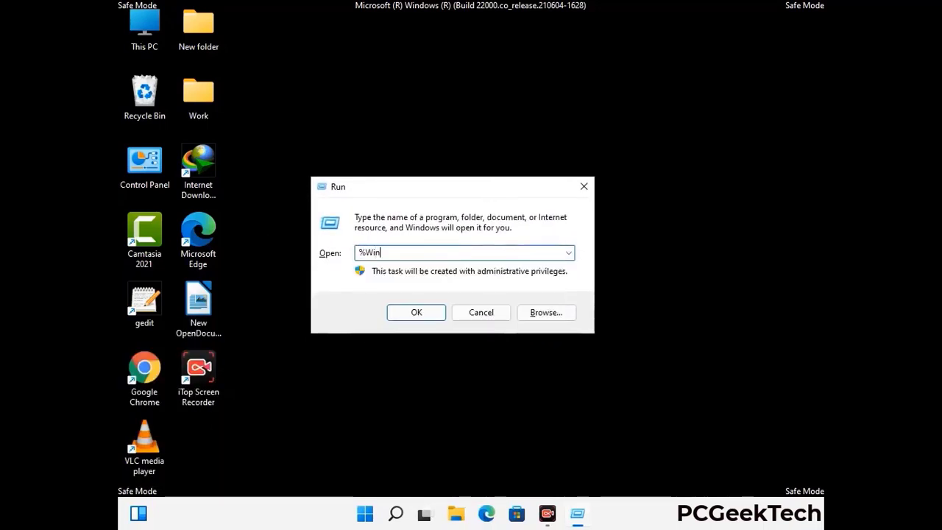
type("Dir%")
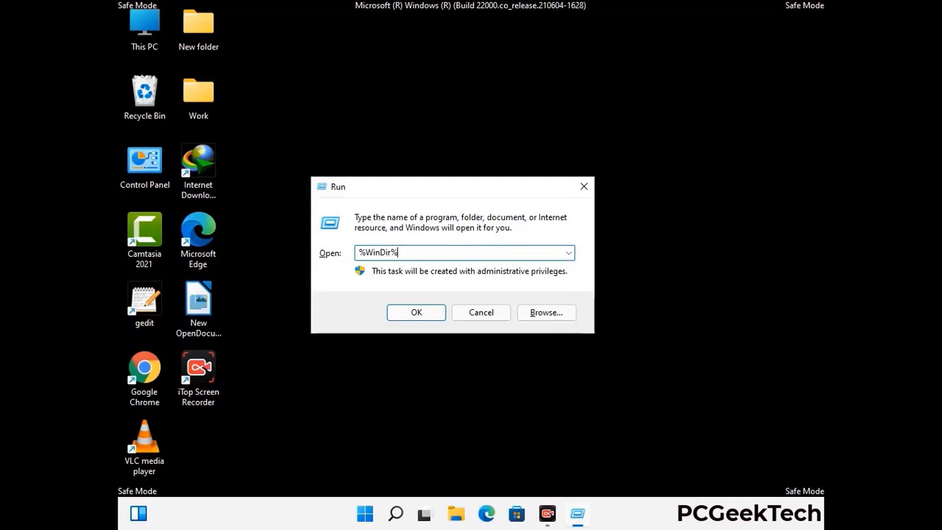
key("Return")
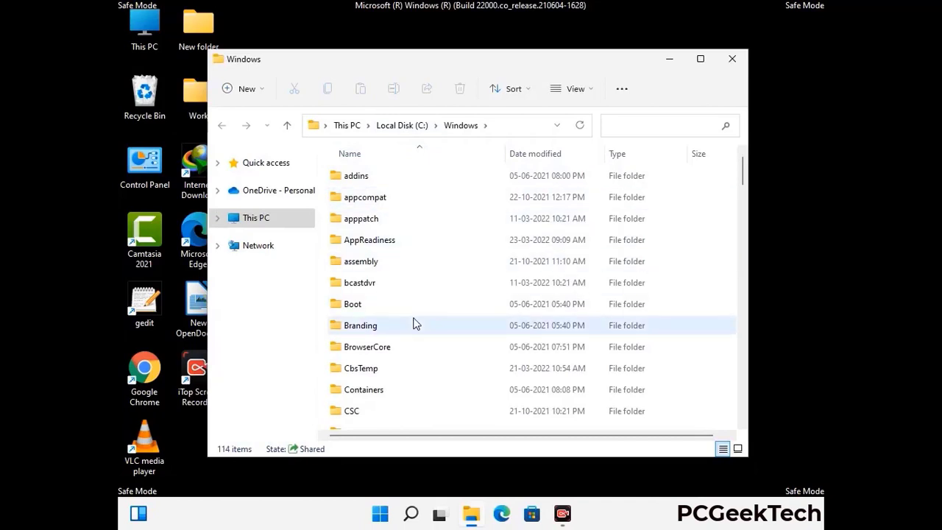
scroll(414, 323, "down", 1)
scroll(414, 326, "down", 3)
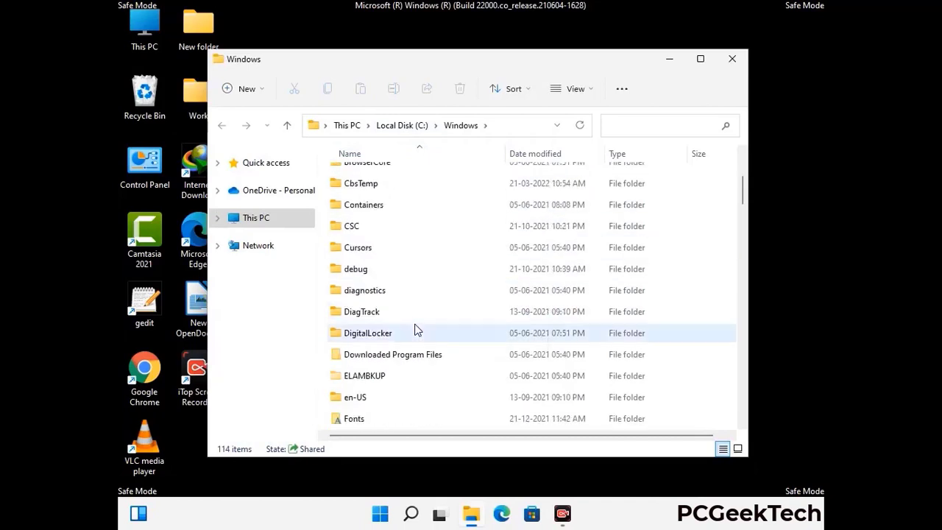
scroll(415, 331, "down", 5)
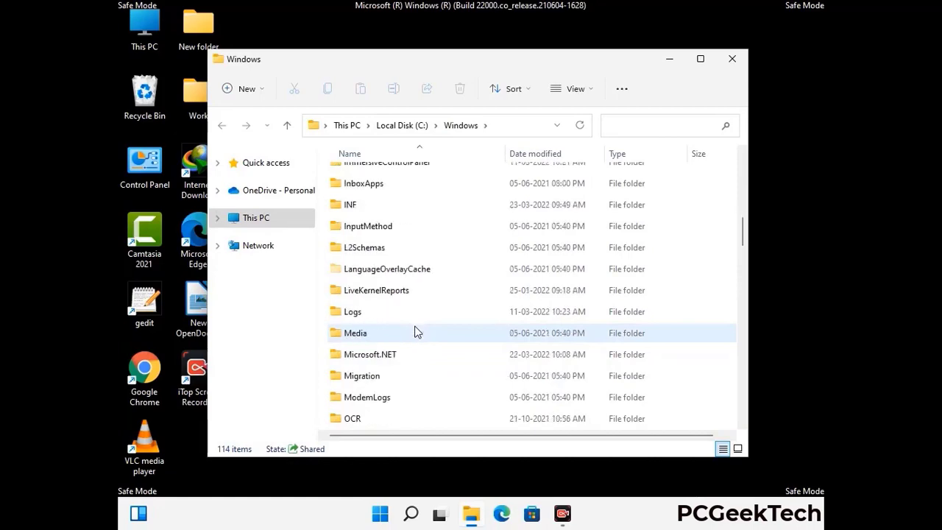
scroll(414, 332, "down", 1)
scroll(414, 332, "down", 8)
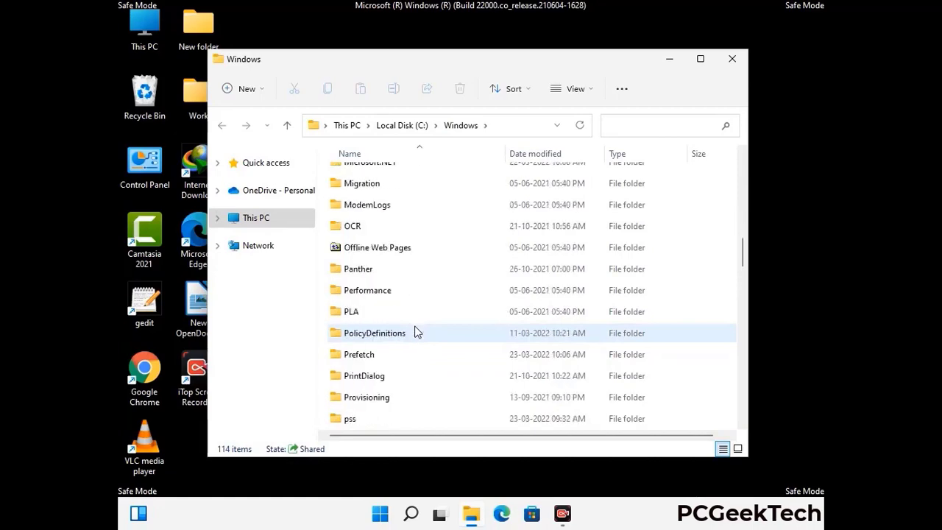
scroll(414, 332, "down", 6)
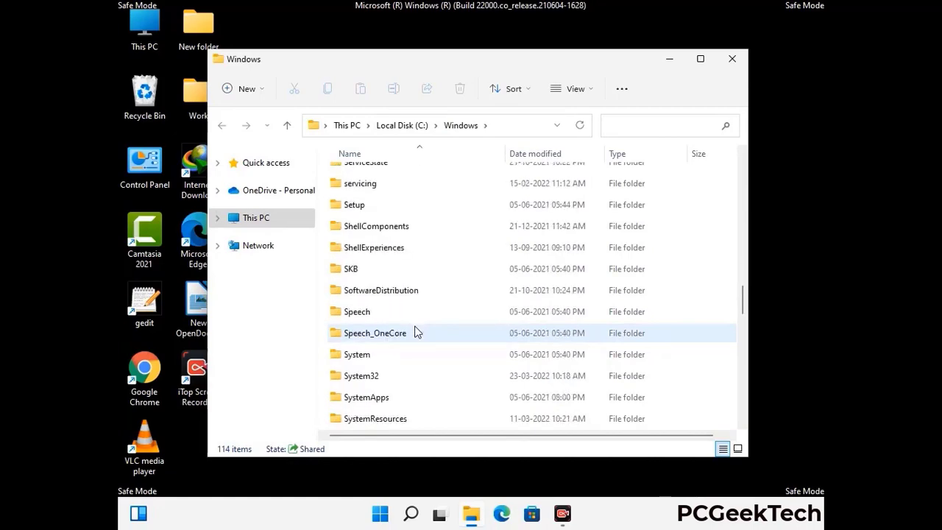
scroll(414, 332, "down", 2)
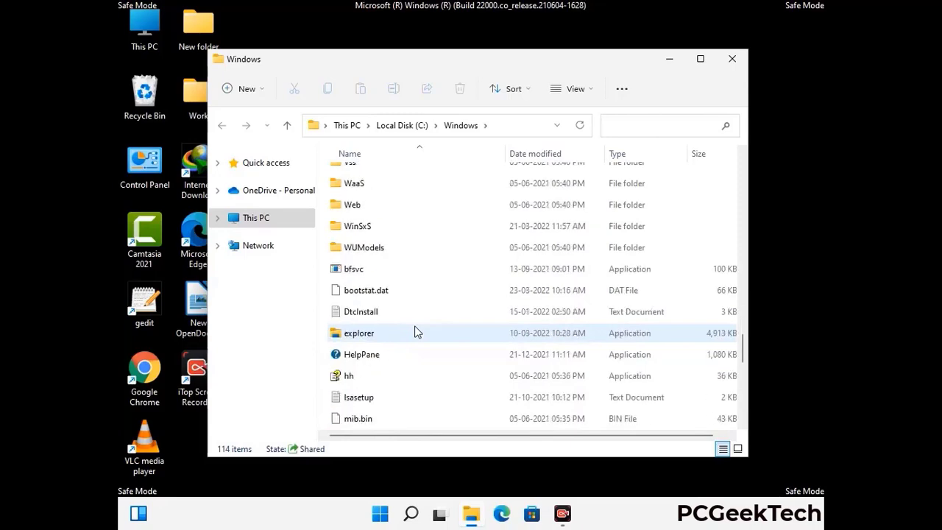
scroll(415, 332, "down", 8)
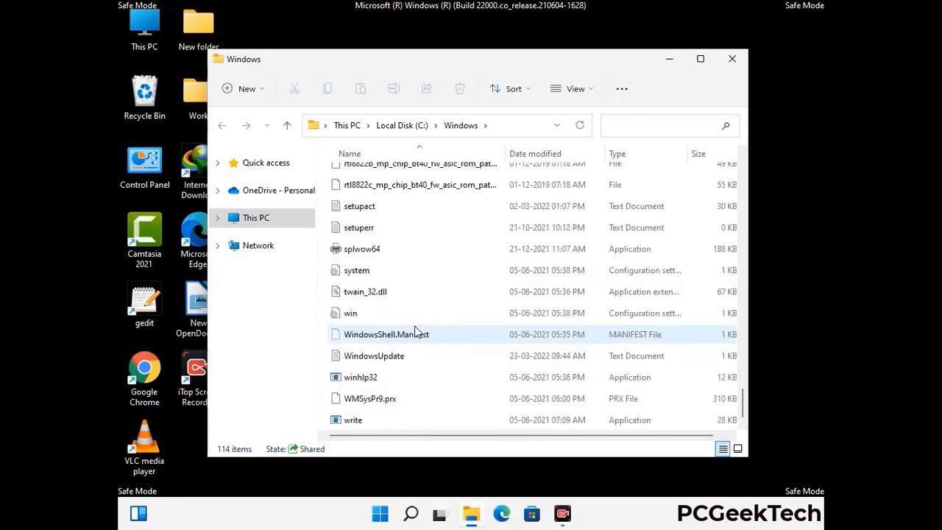
scroll(414, 332, "up", 9)
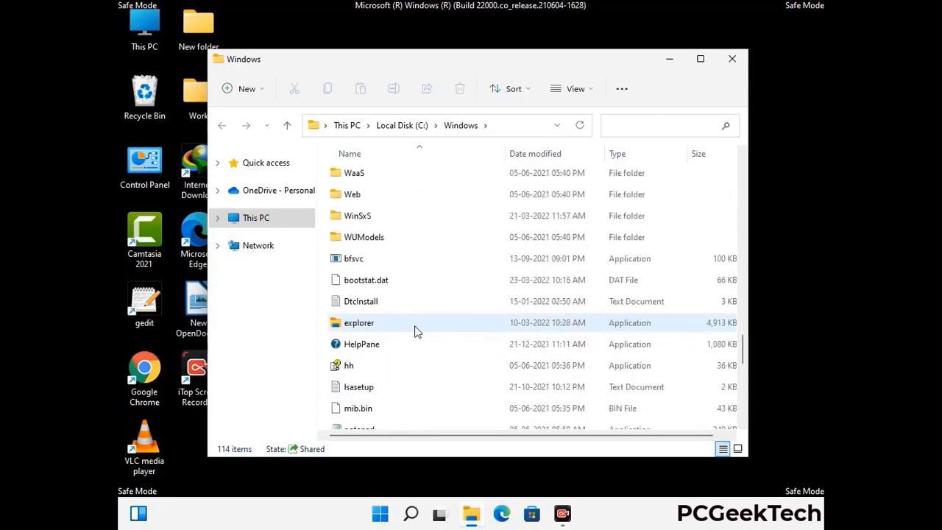
scroll(414, 332, "up", 4)
scroll(414, 332, "up", 3)
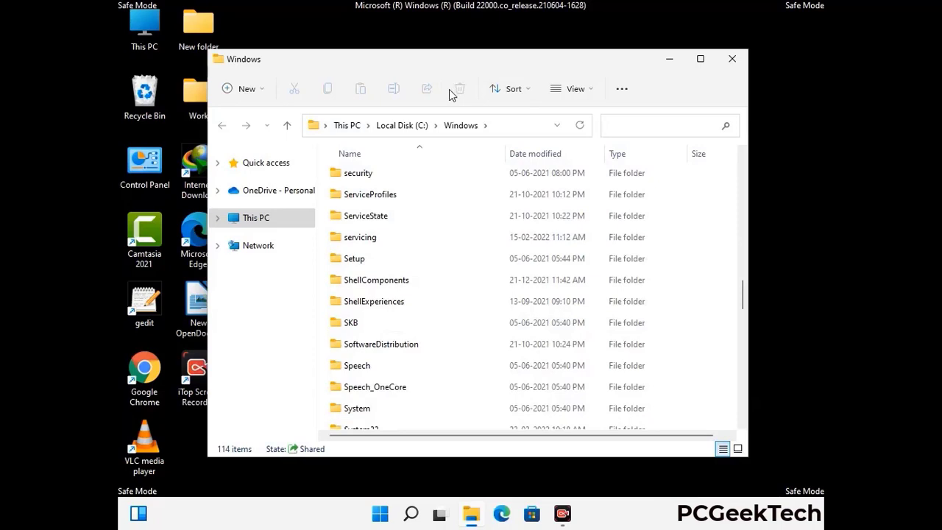
left_click(734, 58)
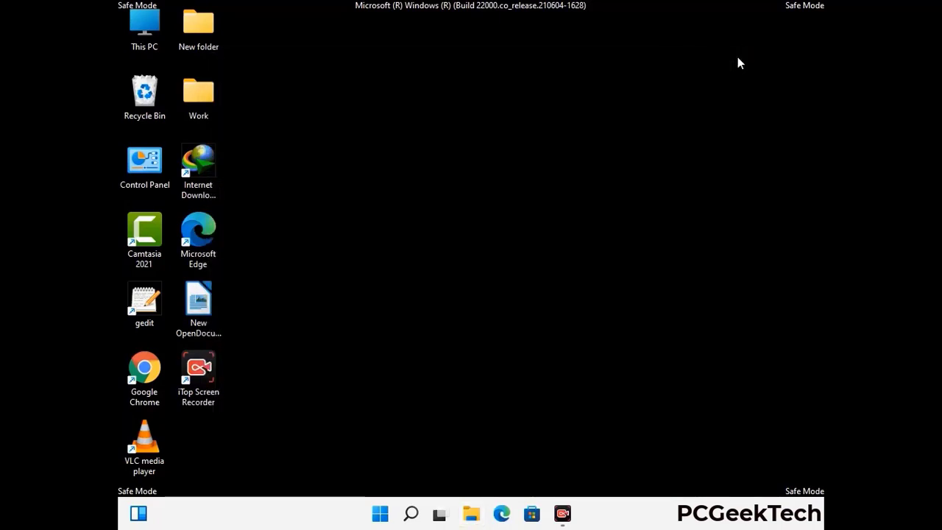
- Open the user's Temp folder via %temp% in the Run box
key("super+r")
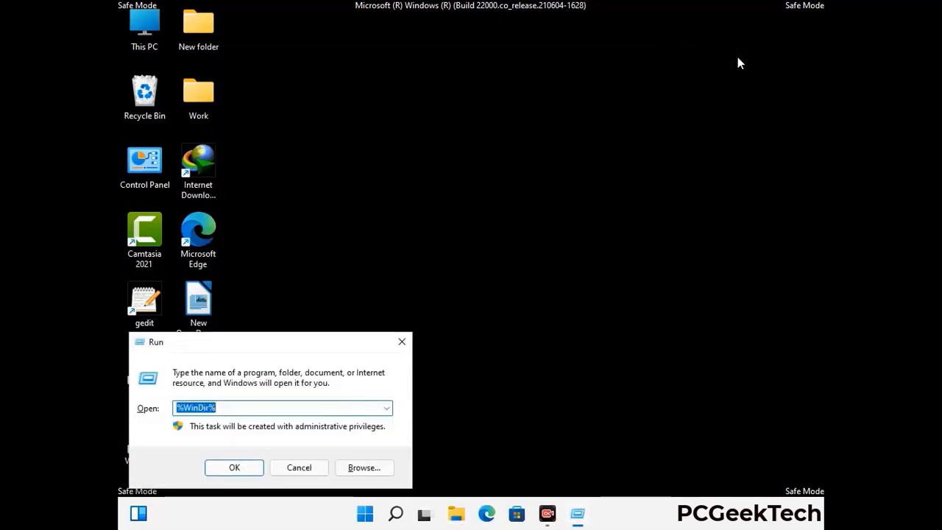
left_click_drag(312, 347, 534, 123)
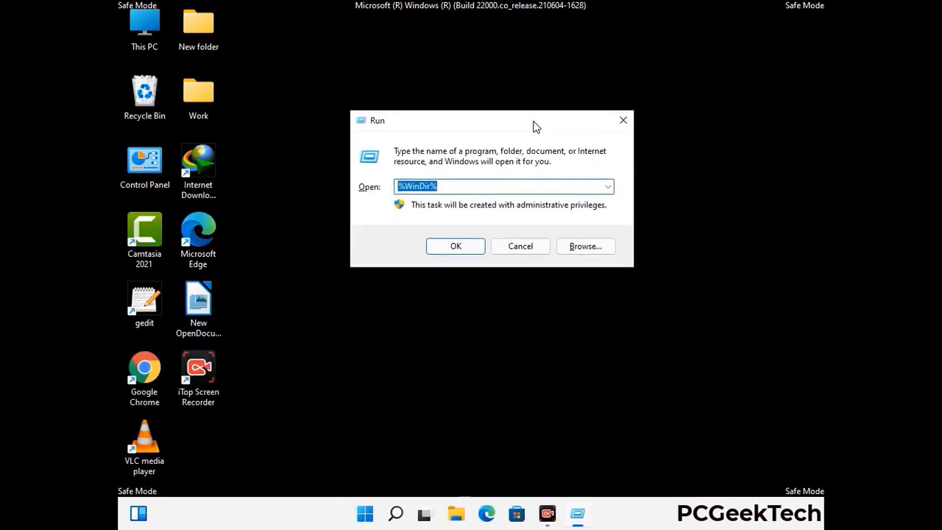
type("%temp")
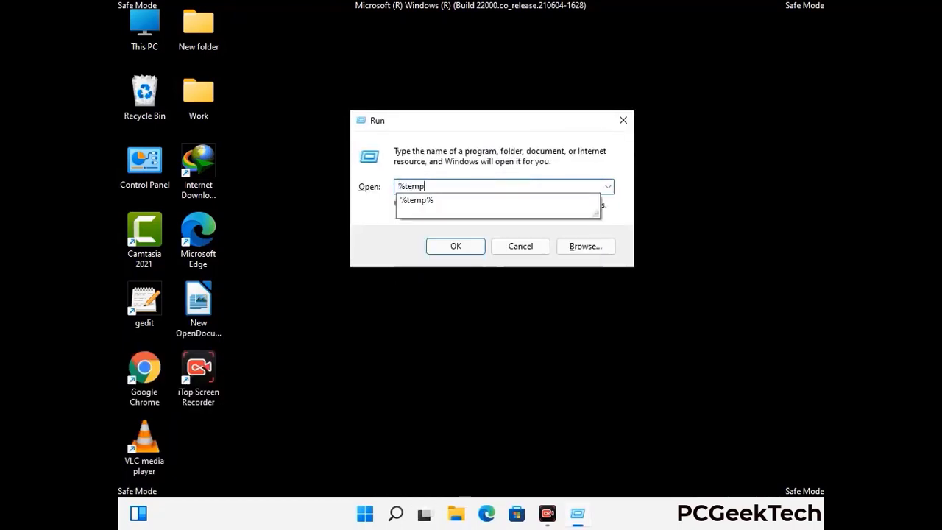
type("%")
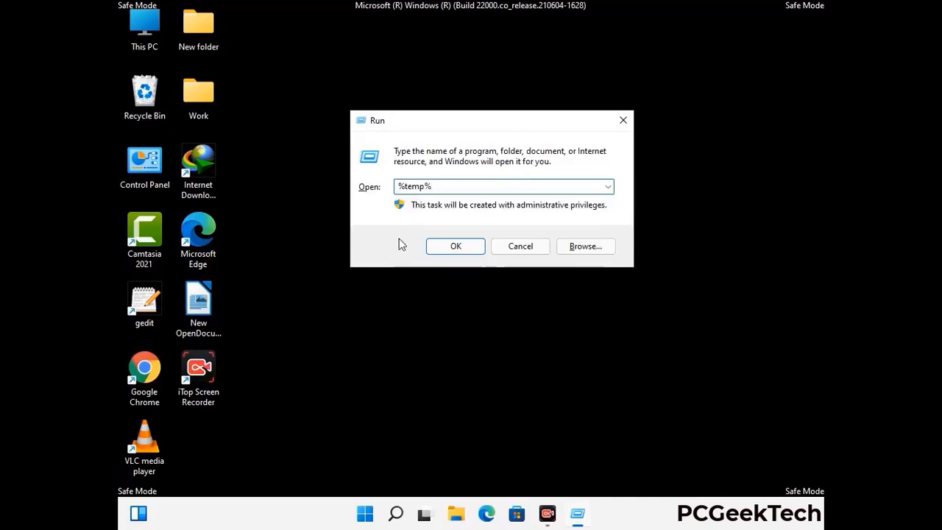
left_click(456, 246)
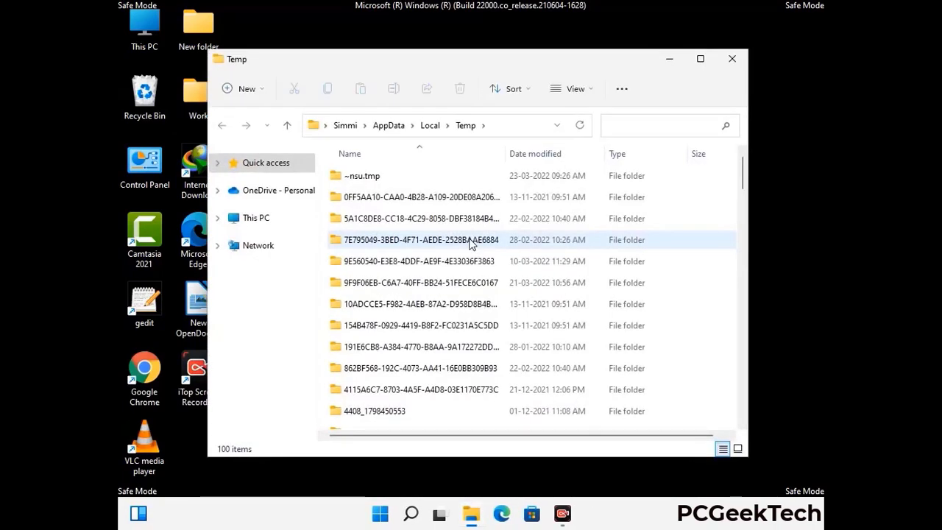
- Select all 100 Temp items, delete them, and close the window
left_click(427, 283)
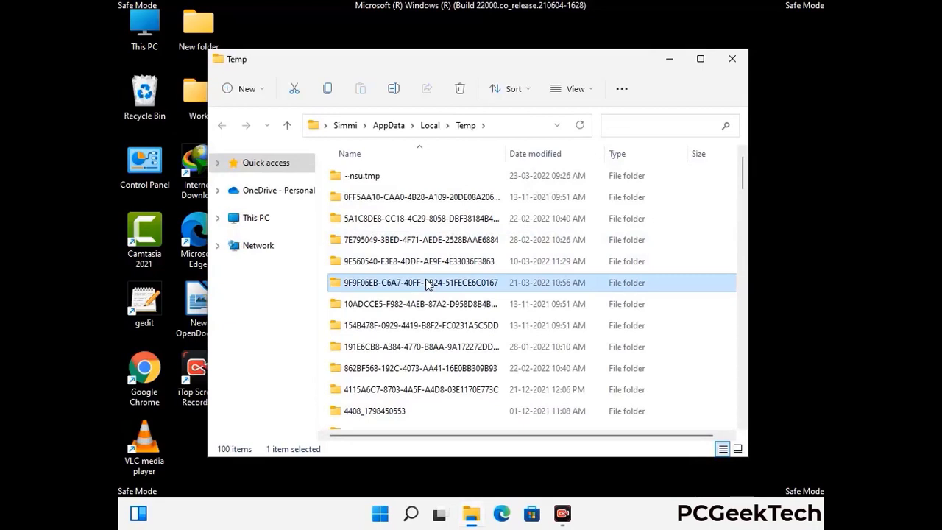
key("ctrl+a")
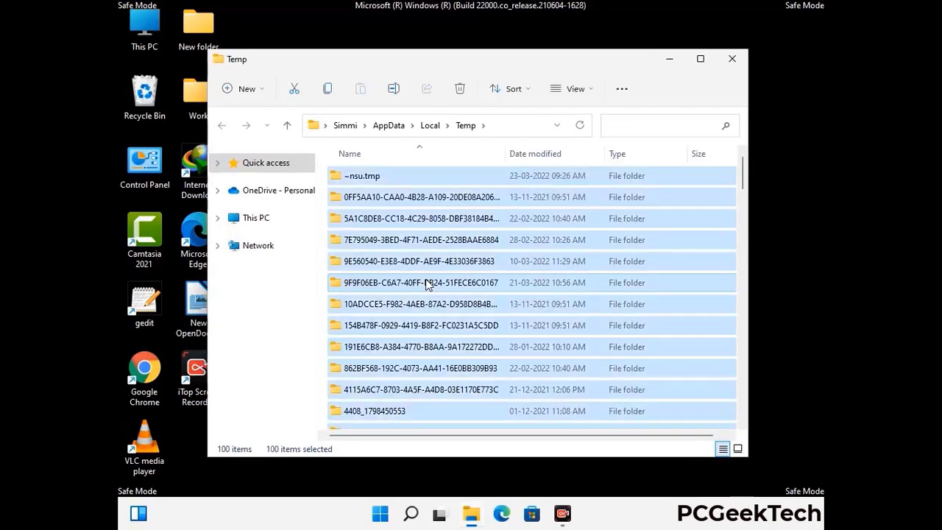
left_click(461, 89)
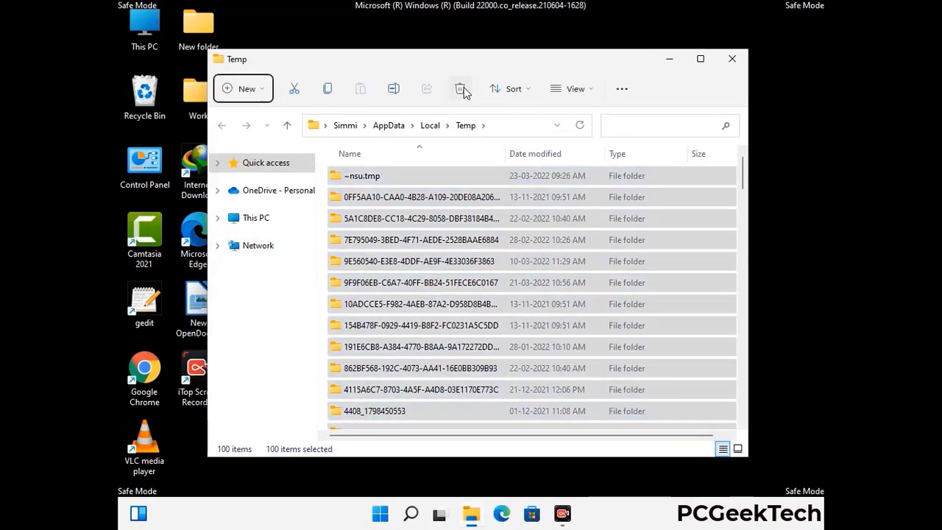
left_click(733, 59)
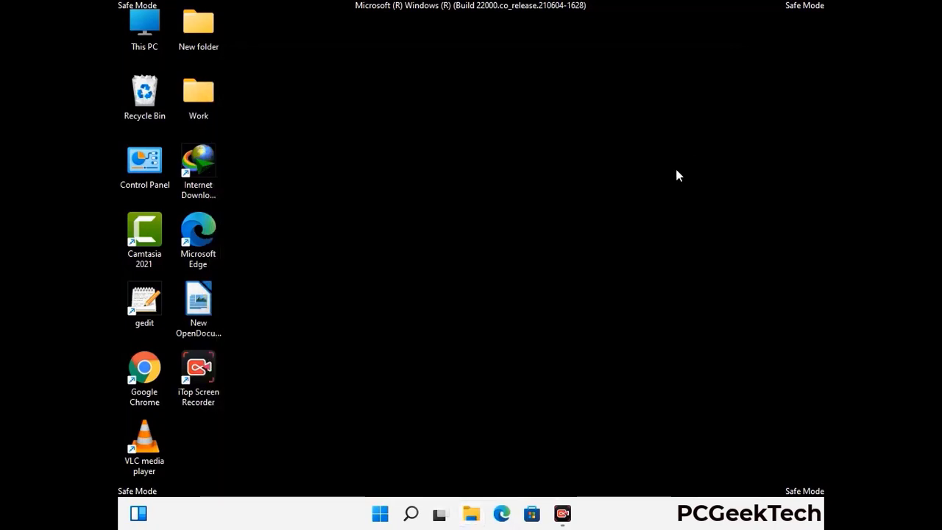
- Open C:\Windows\Temp by running temp from the Run box
key("super+r")
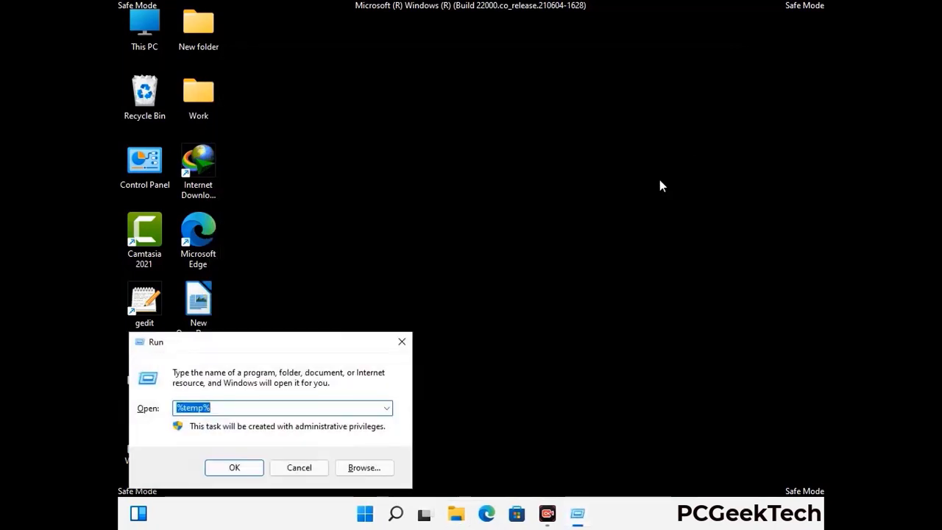
left_click_drag(327, 340, 538, 137)
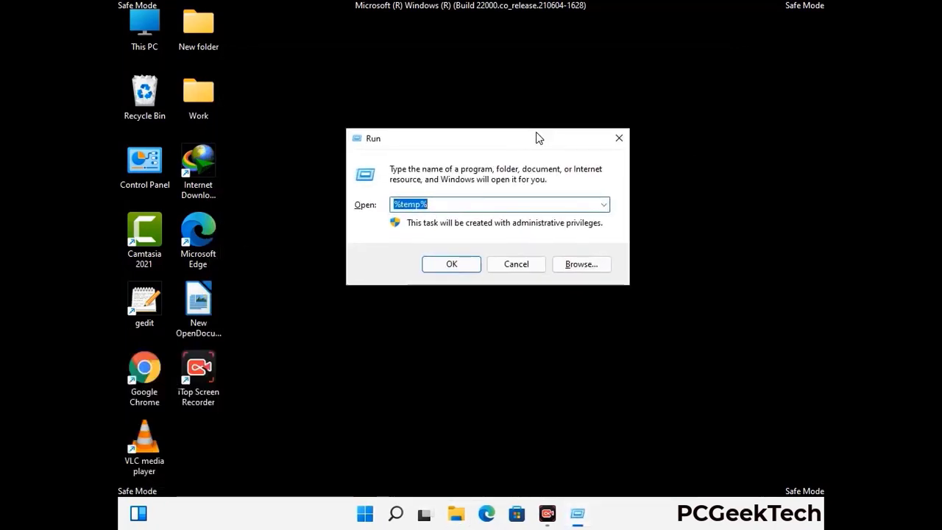
type("temp")
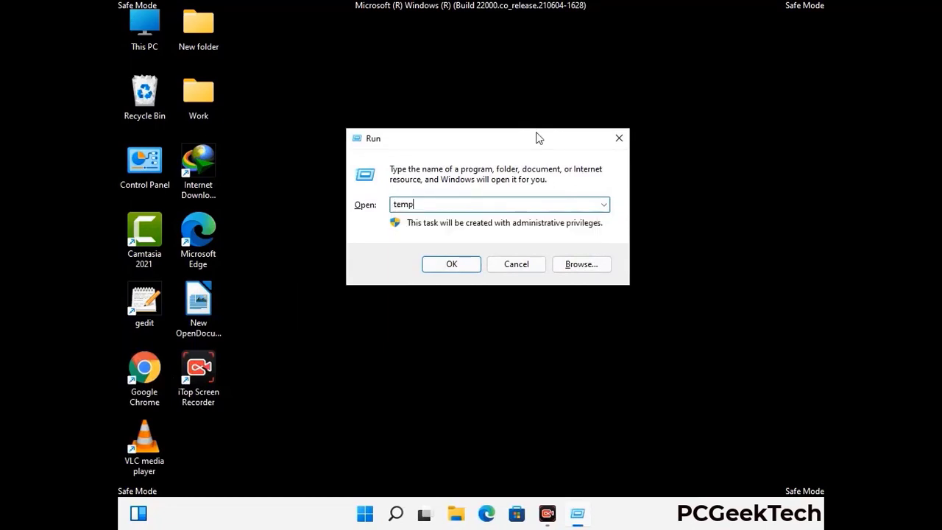
key("Return")
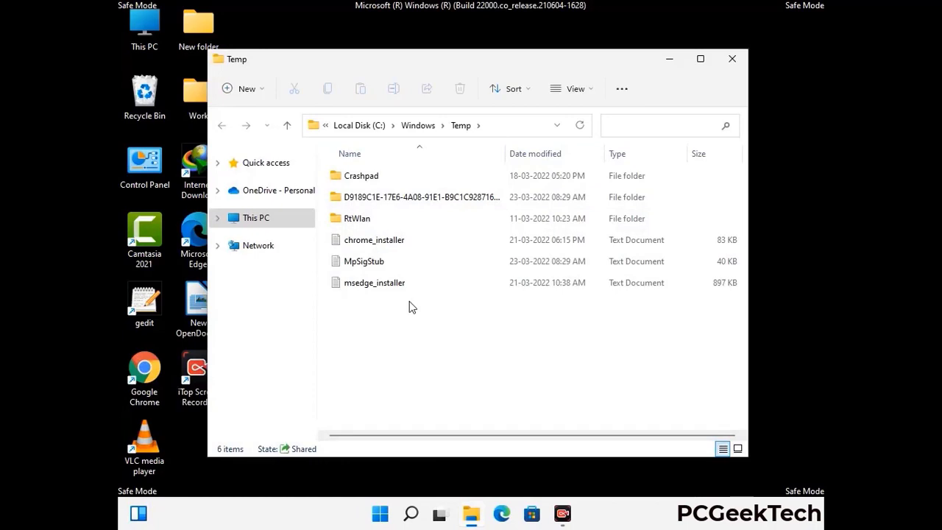
- Select and delete all six items, then close the window
key("ctrl+a")
left_click(460, 89)
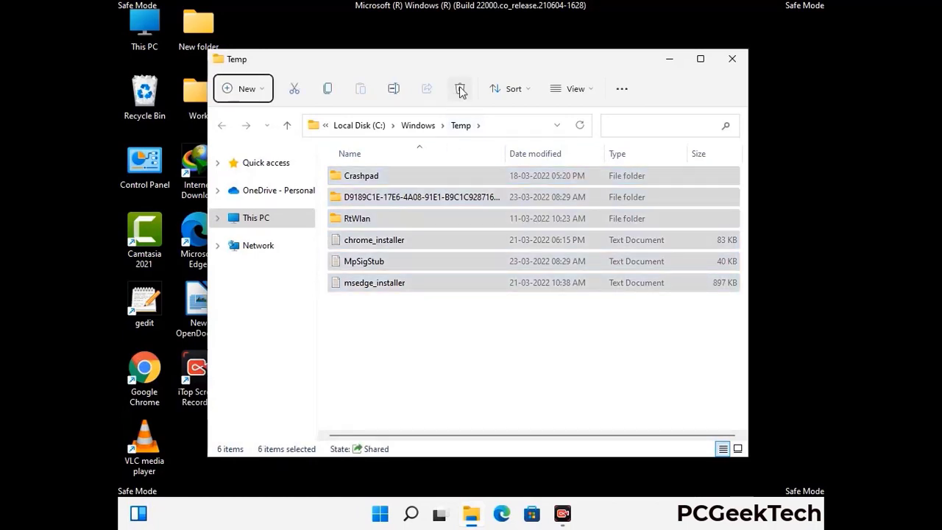
left_click(733, 59)
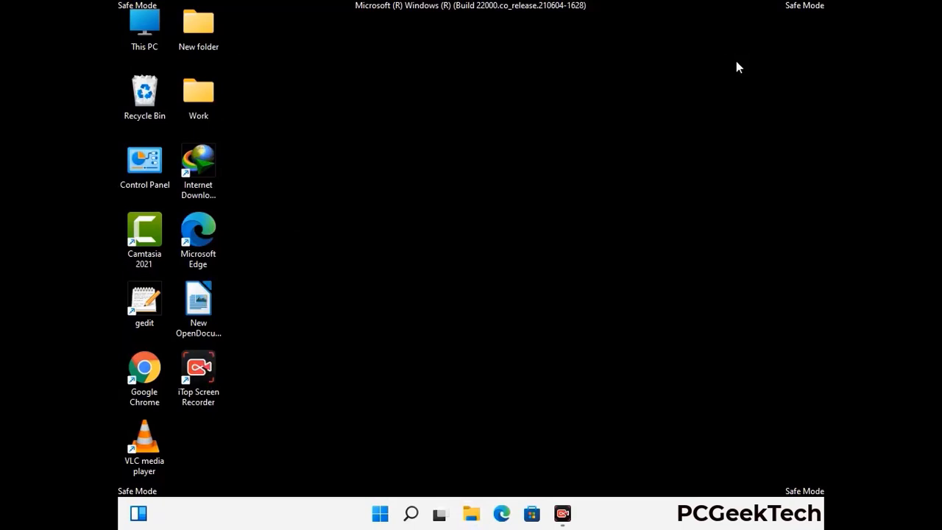
- Launch Registry Editor with the regedit command
key("super+r")
left_click_drag(288, 343, 491, 117)
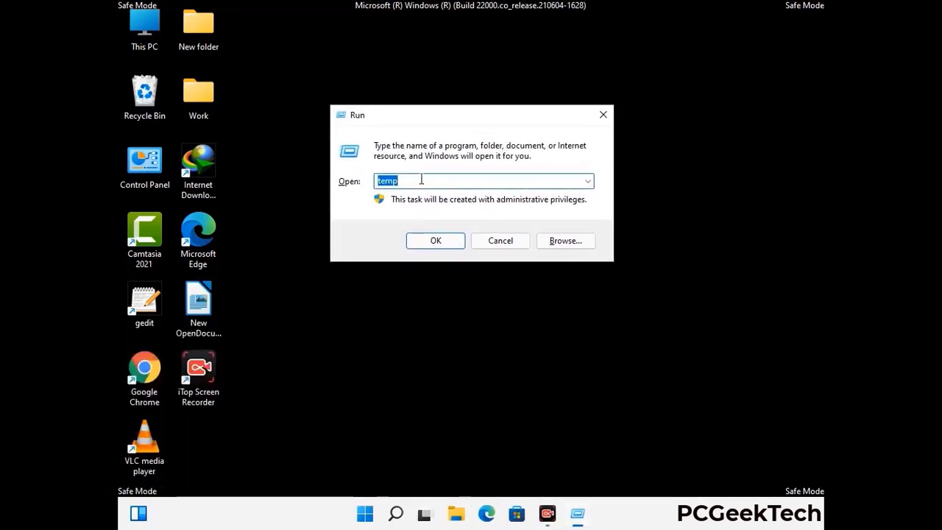
type("regedi")
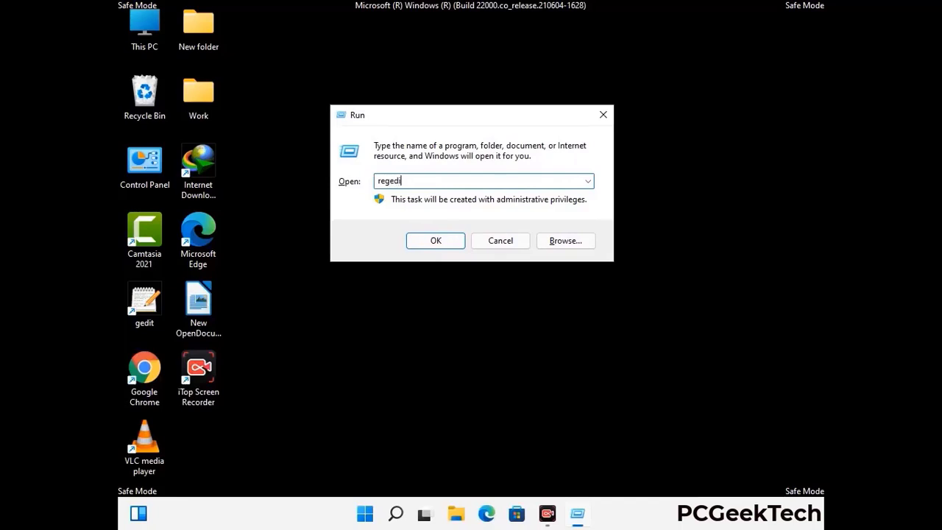
type("t")
key("Return")
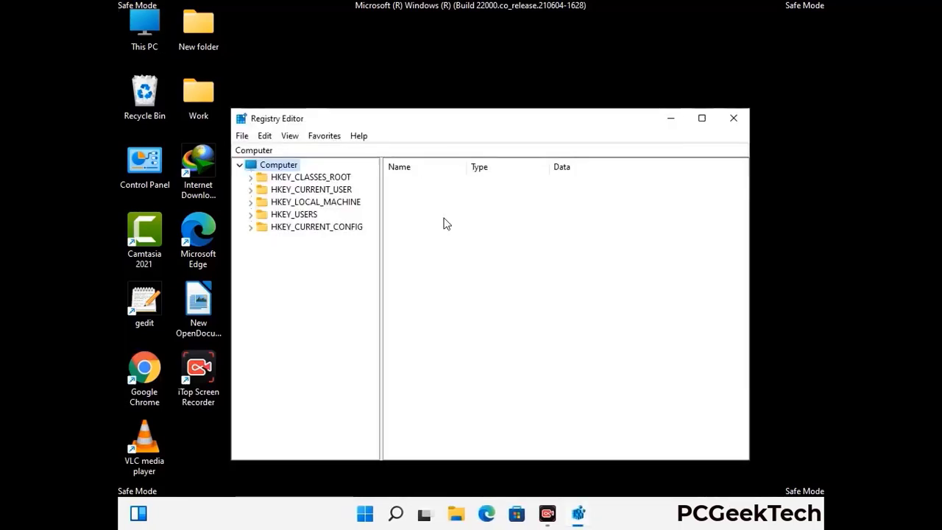
- Expand HKEY_CURRENT_USER, Software, and Microsoft in the key tree
left_click(250, 190)
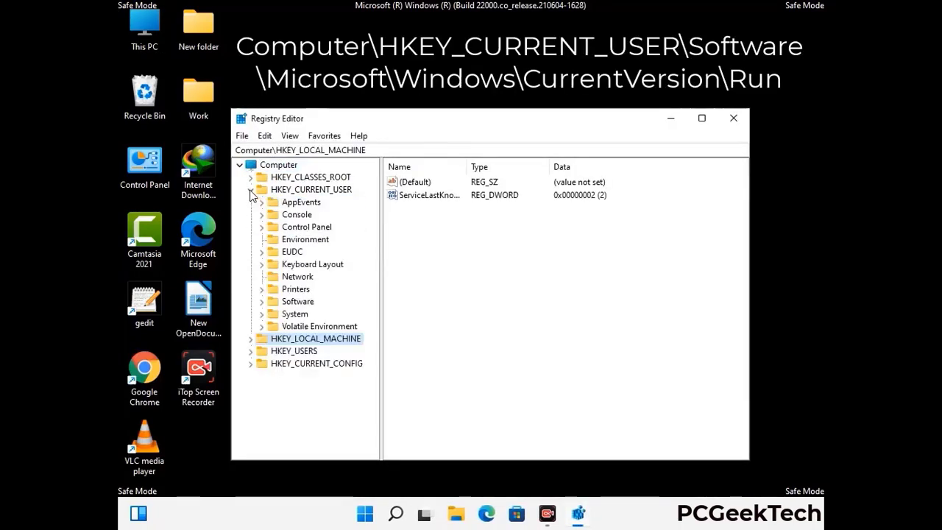
left_click(293, 302)
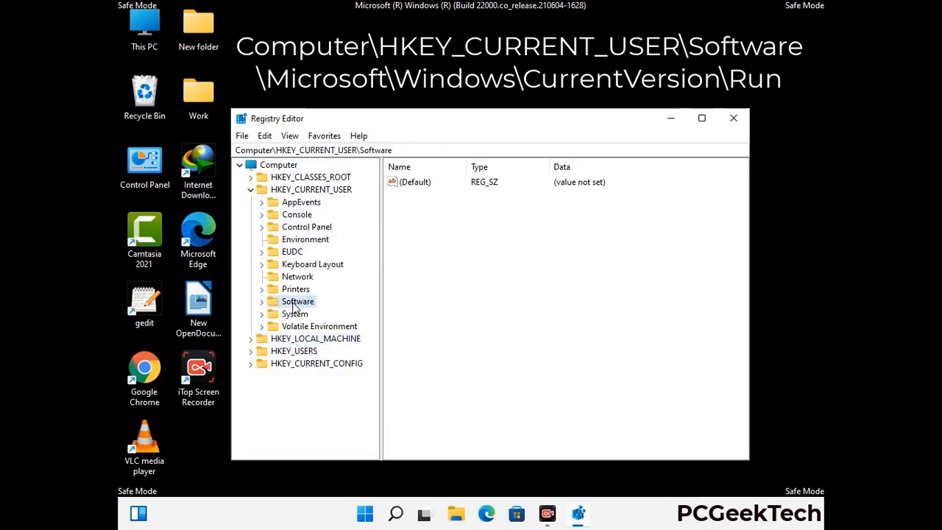
left_click(262, 303)
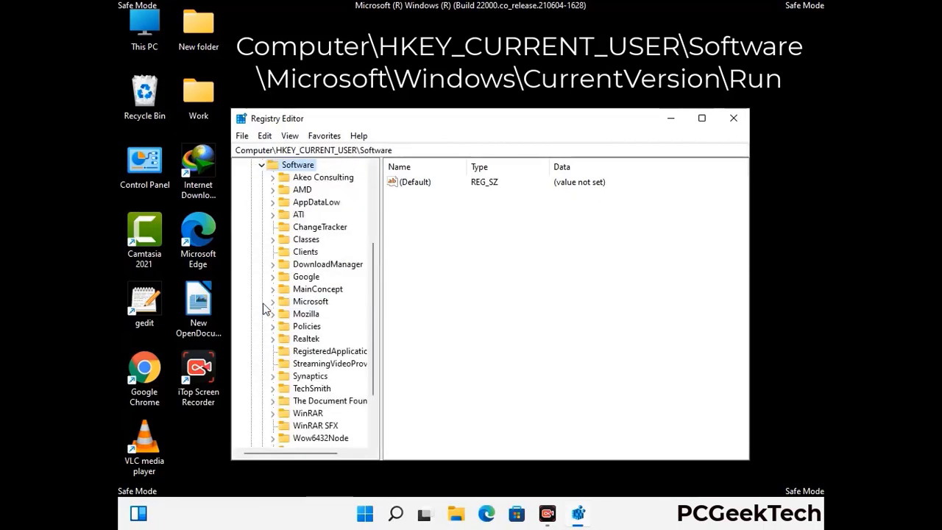
double_click(308, 303)
- Expand Windows and then CurrentVersion under Microsoft to reveal the Run key
scroll(341, 322, "down", 2)
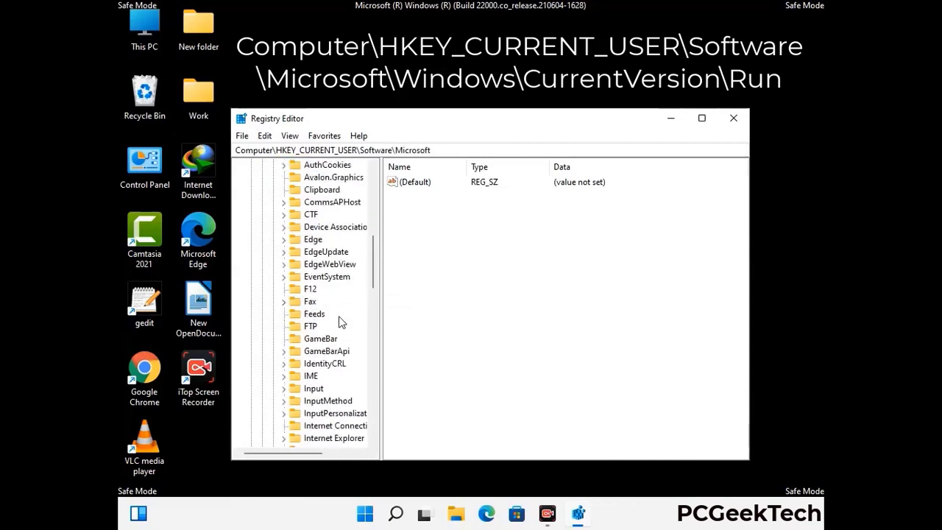
scroll(340, 322, "down", 2)
scroll(341, 321, "down", 1)
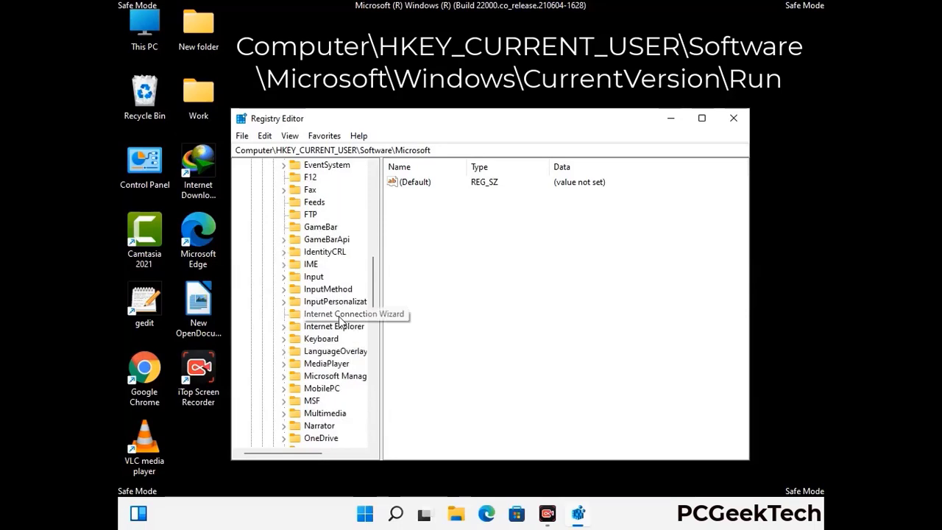
scroll(341, 322, "down", 2)
scroll(341, 322, "down", 7)
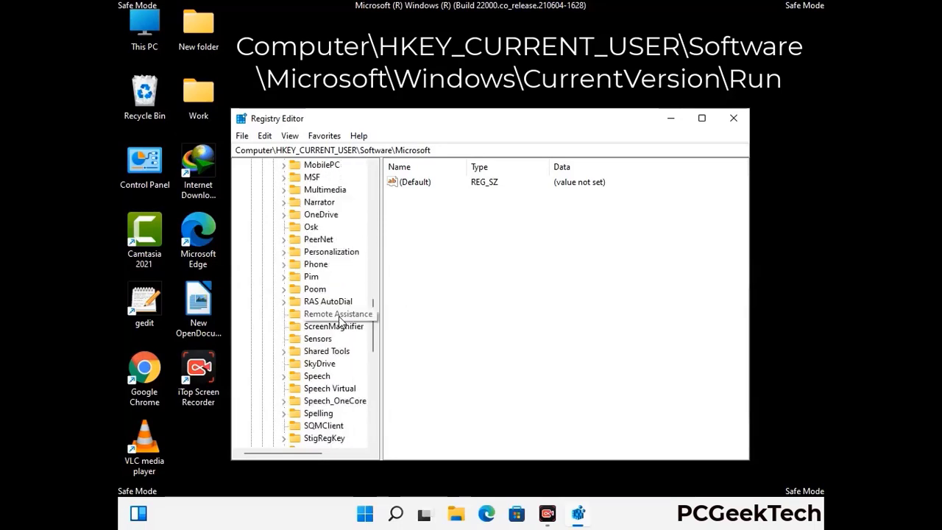
scroll(340, 322, "down", 2)
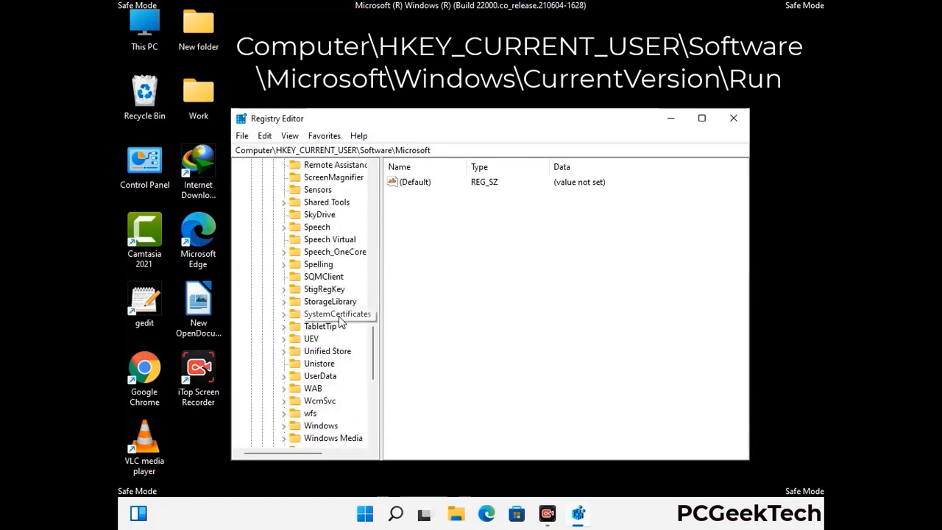
scroll(341, 322, "down", 1)
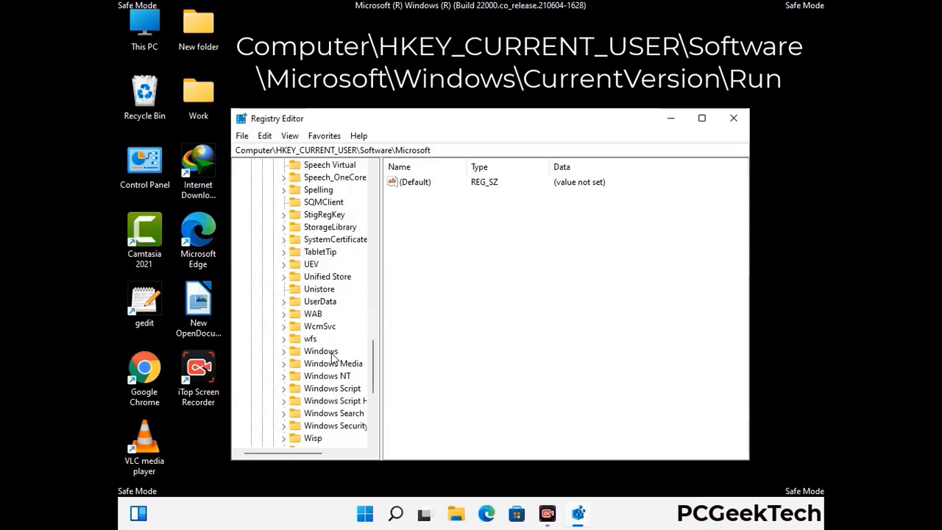
double_click(333, 351)
double_click(341, 339)
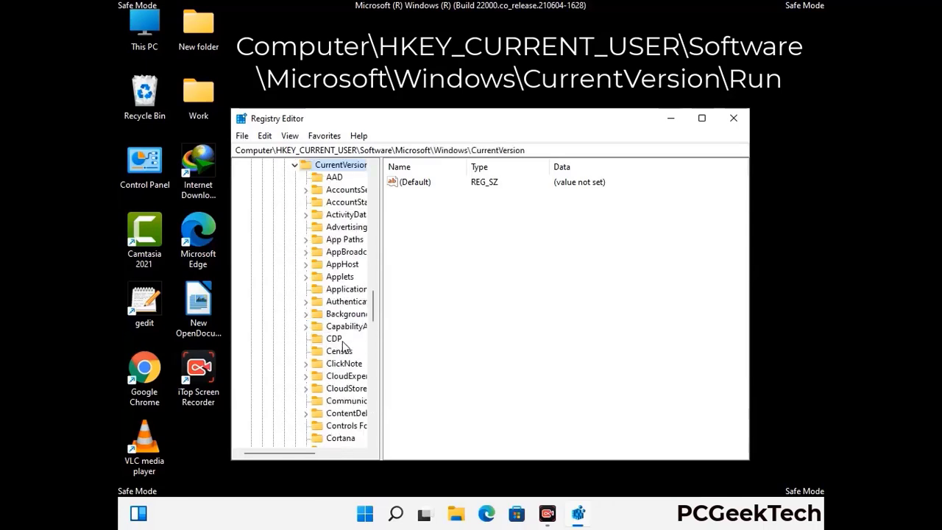
scroll(336, 319, "down", 5)
scroll(336, 322, "down", 3)
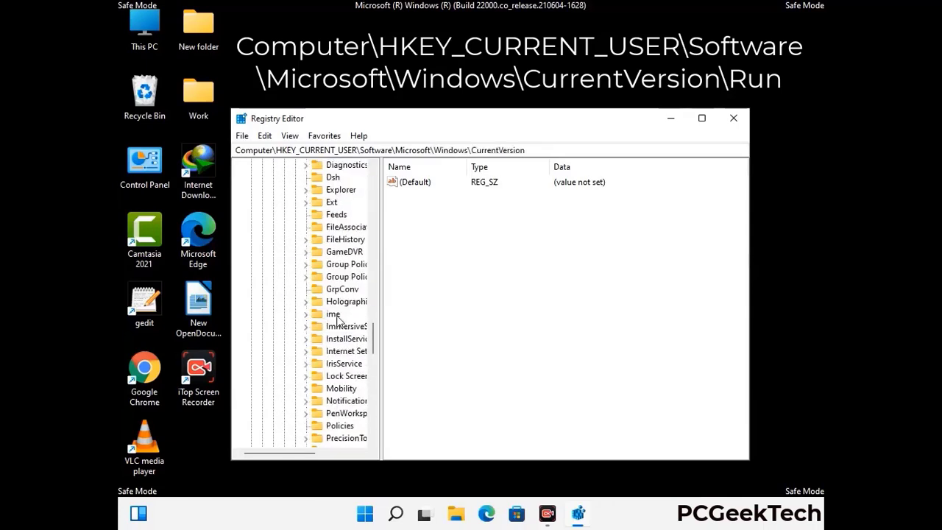
scroll(338, 321, "down", 4)
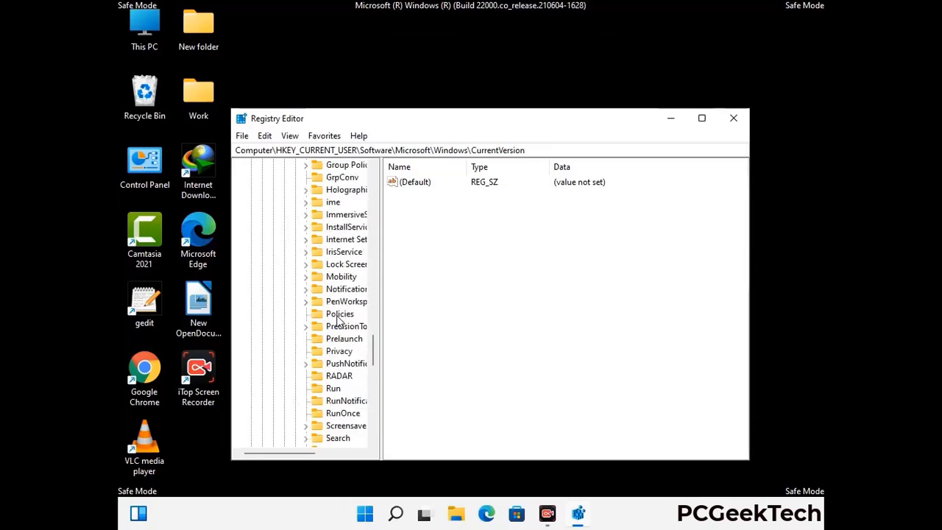
- Delete the ScreenRec value from the current user's Run key, leaving Default, IDMan, MicrosoftEdgeAutoLaunch and OneDrive
left_click(334, 351)
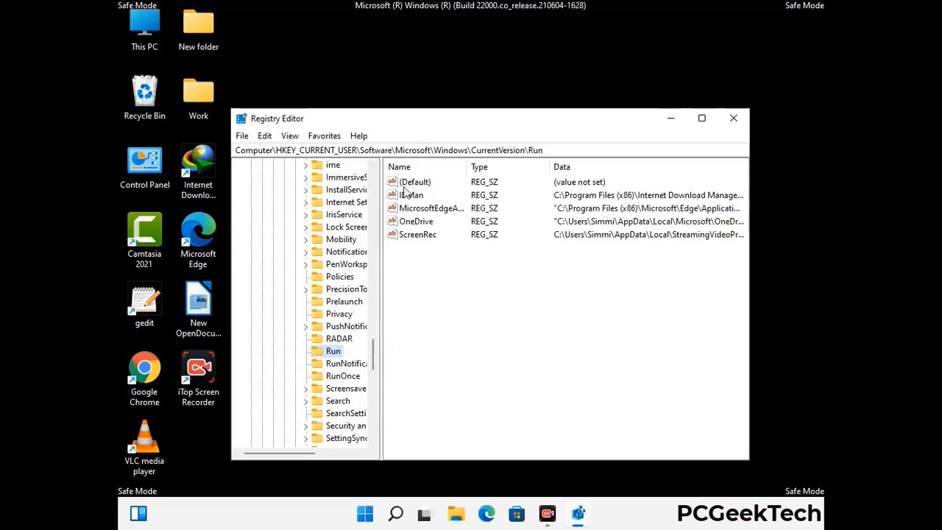
left_click(416, 237)
left_click(478, 237)
left_click(427, 239)
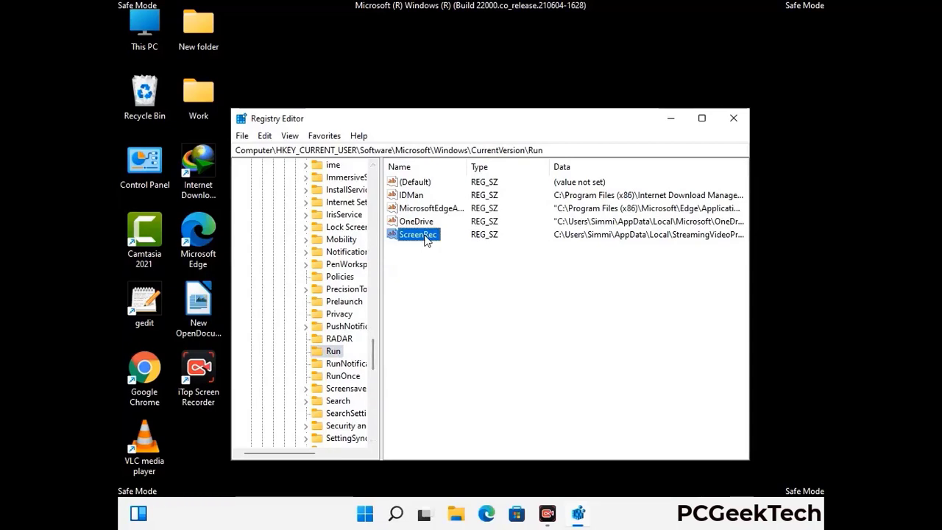
right_click(426, 237)
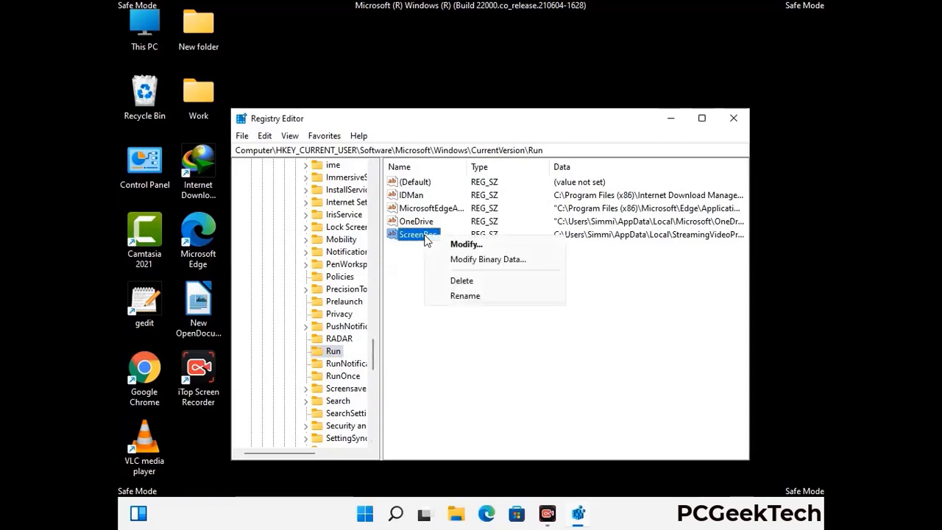
left_click(453, 280)
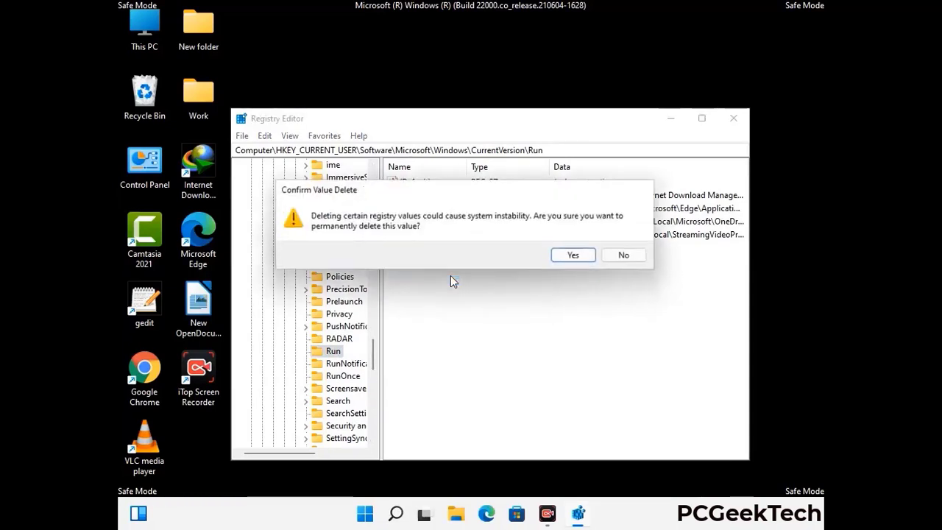
left_click(575, 256)
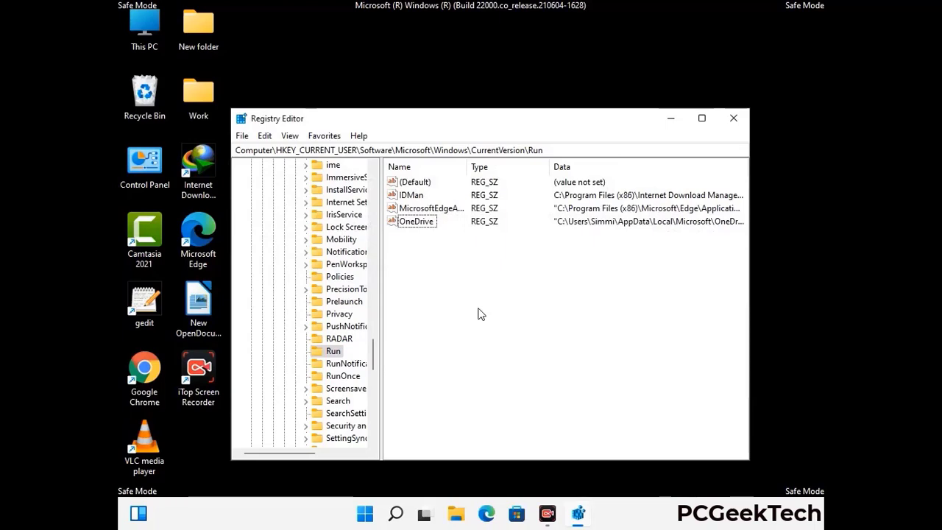
- Search the registry for 'Virus Nam', cancel the search, then close Registry Editor
key("ctrl+f")
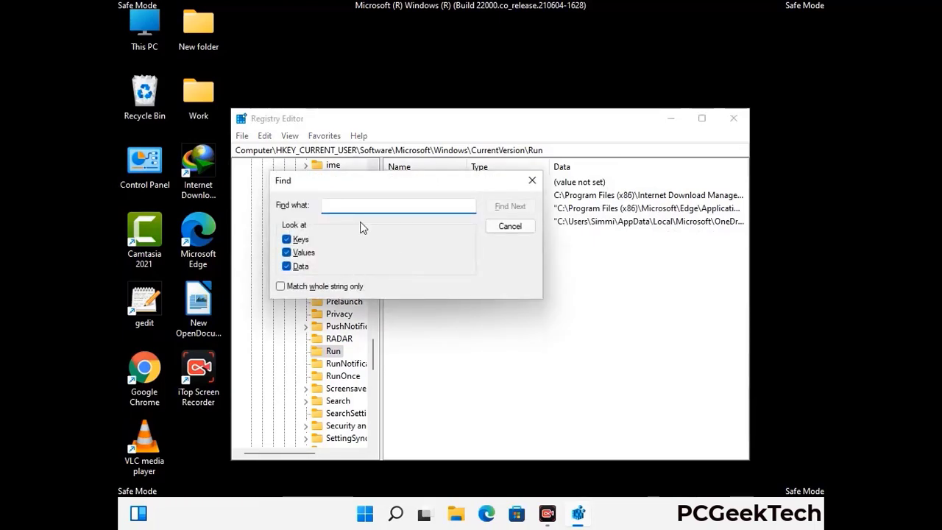
type("Virus Name")
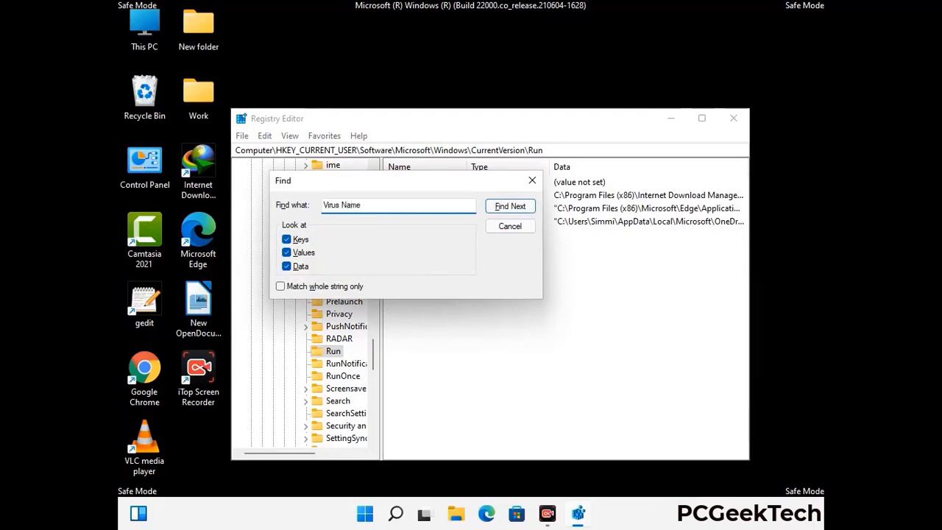
left_click(499, 210)
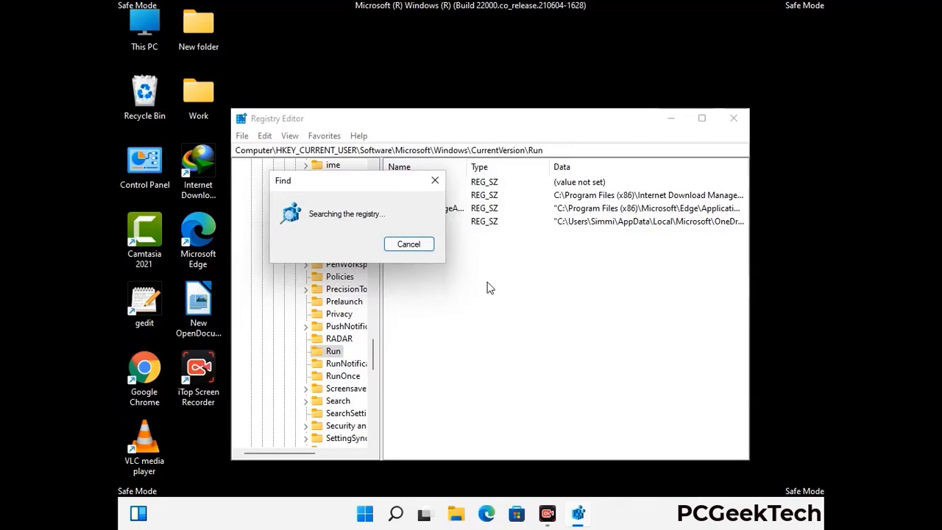
left_click(441, 185)
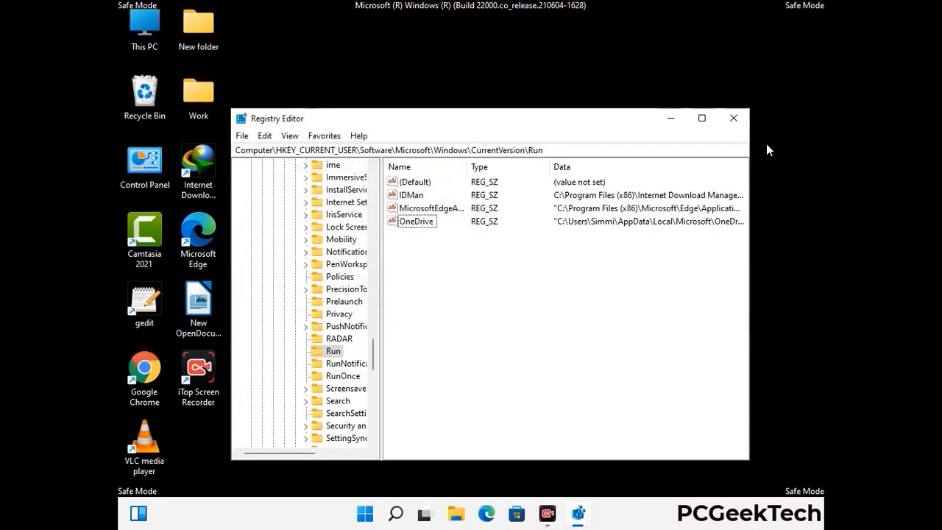
left_click(734, 119)
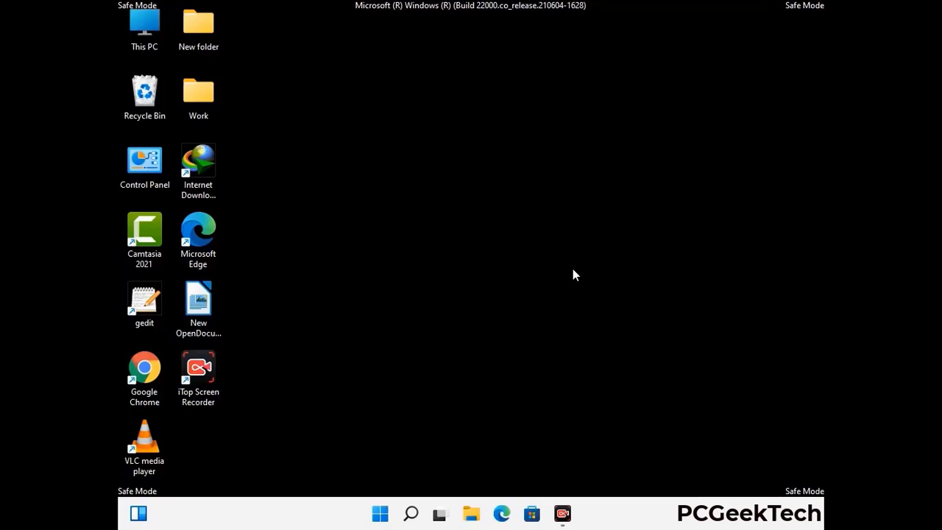
- Launch msconfig and uncheck Safe boot on the Boot tab, then apply the change
key("super+r")
left_click_drag(275, 343, 483, 147)
type("ms")
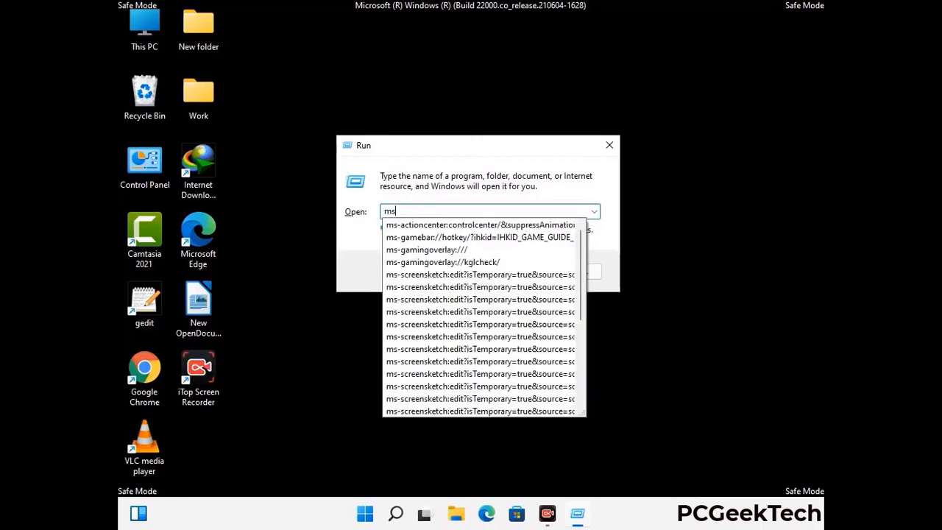
type("config")
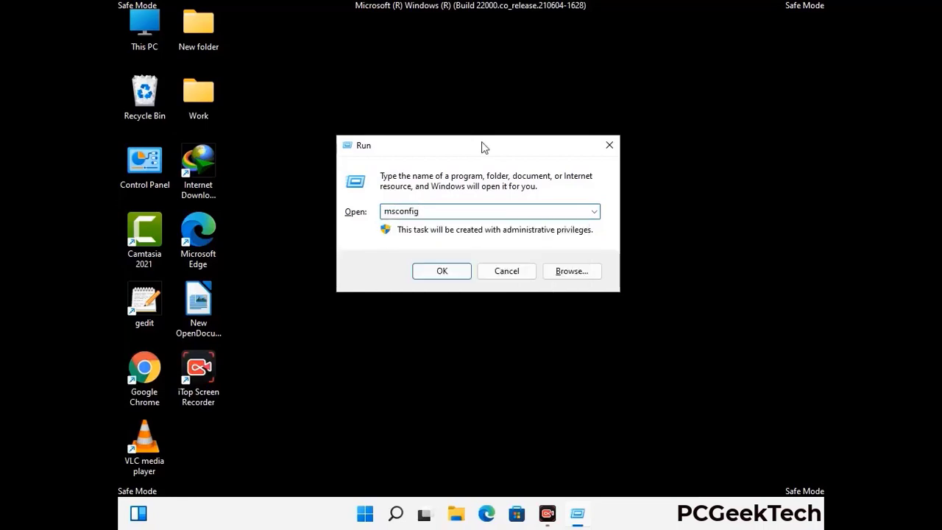
left_click(434, 270)
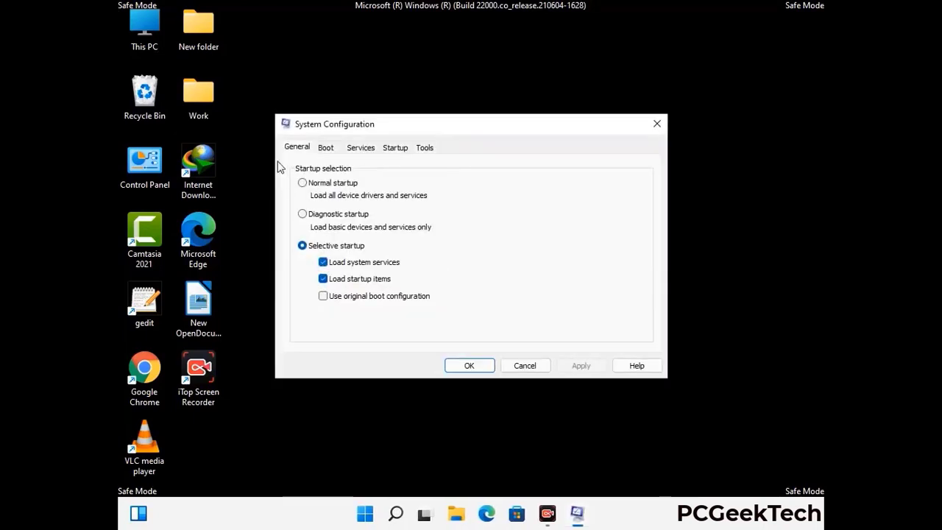
left_click(324, 149)
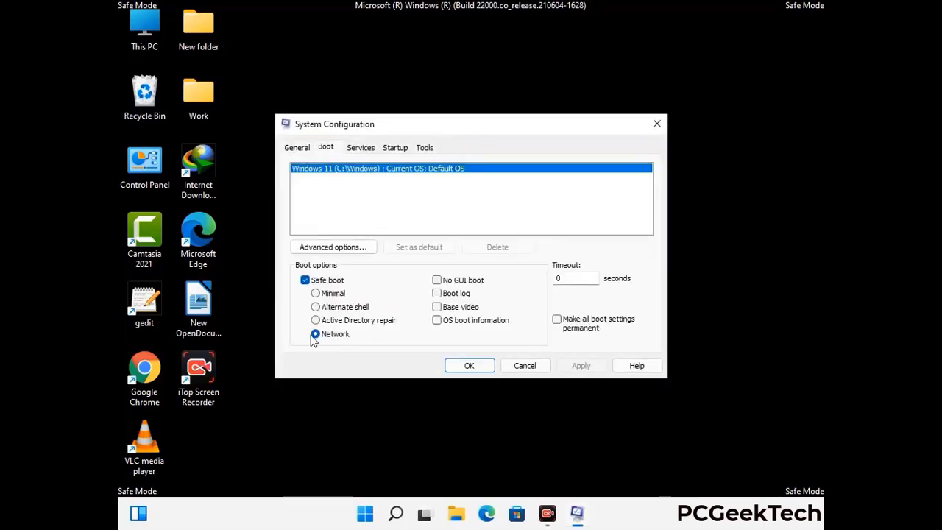
left_click(305, 283)
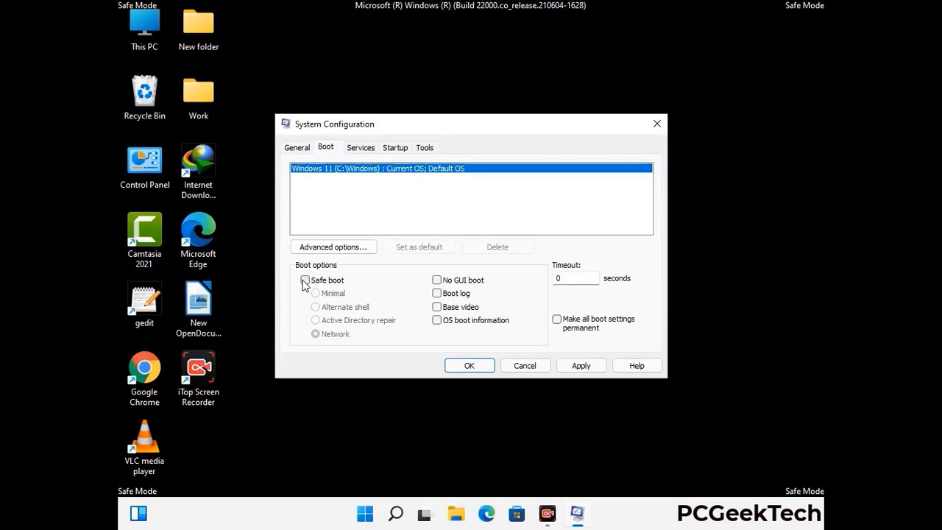
left_click(580, 366)
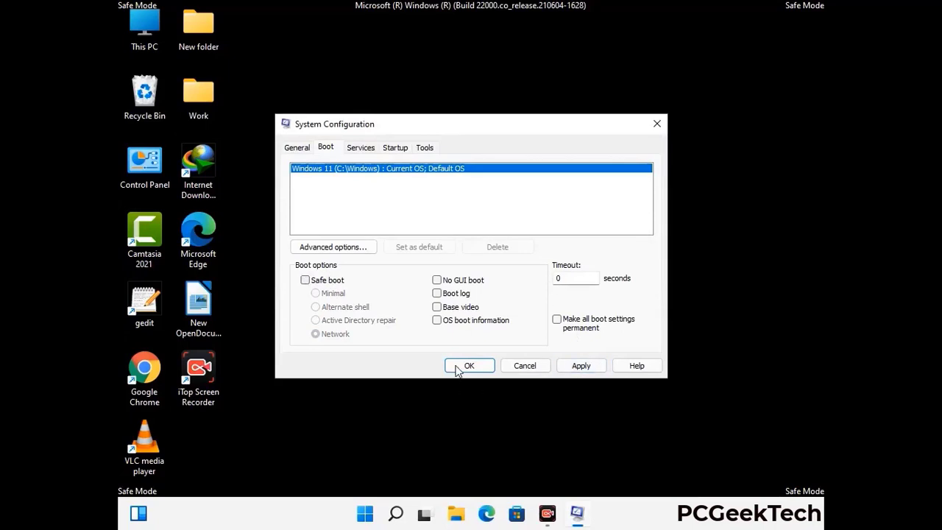